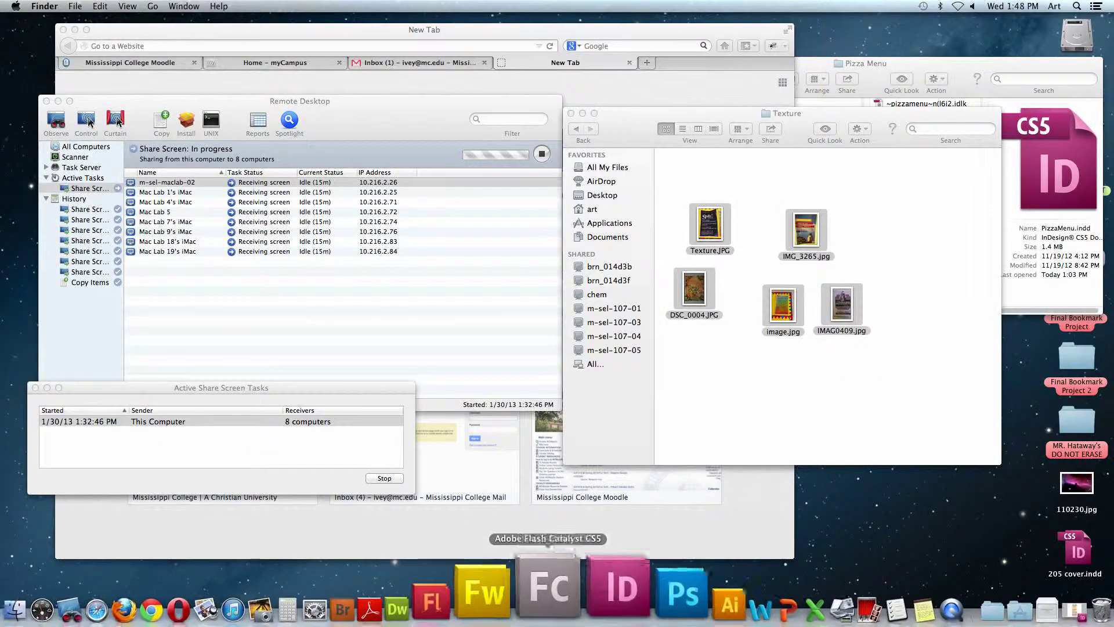
Bring PizzaMenu.indd to the front in InDesign from the Dock.
{"action": "left_click", "coordinate": [598, 589]}
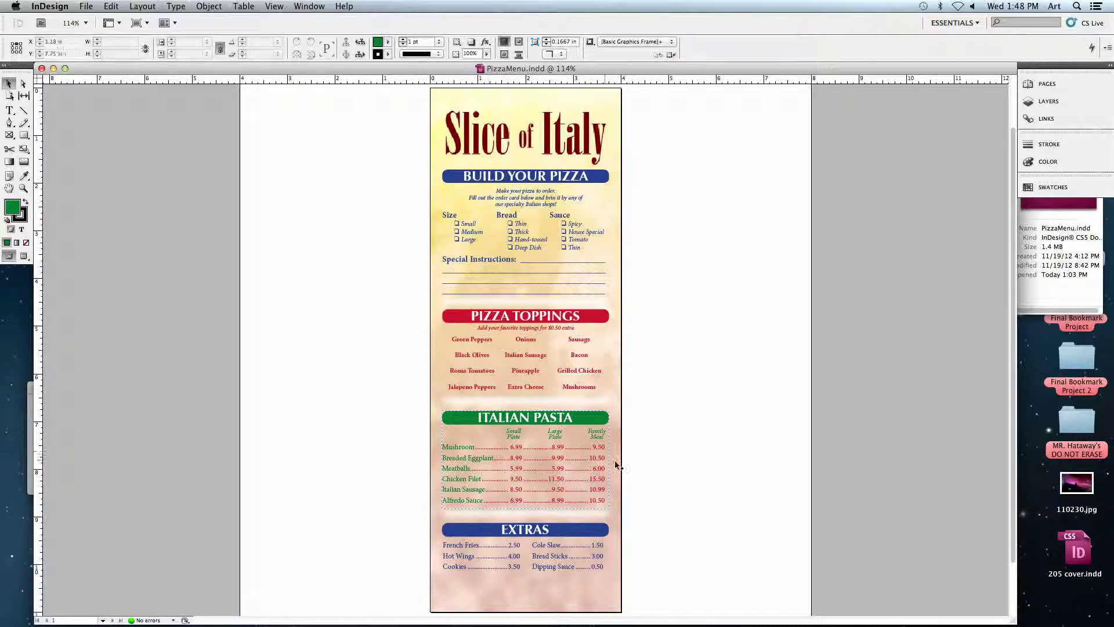
Zoom the menu to 300% and scroll to the Italian Pasta and Extras price lists.
{"action": "key", "text": "super+equal"}
{"action": "key", "text": "super+equal"}
{"action": "key", "text": "super+equal"}
{"action": "key", "text": "super+equal"}
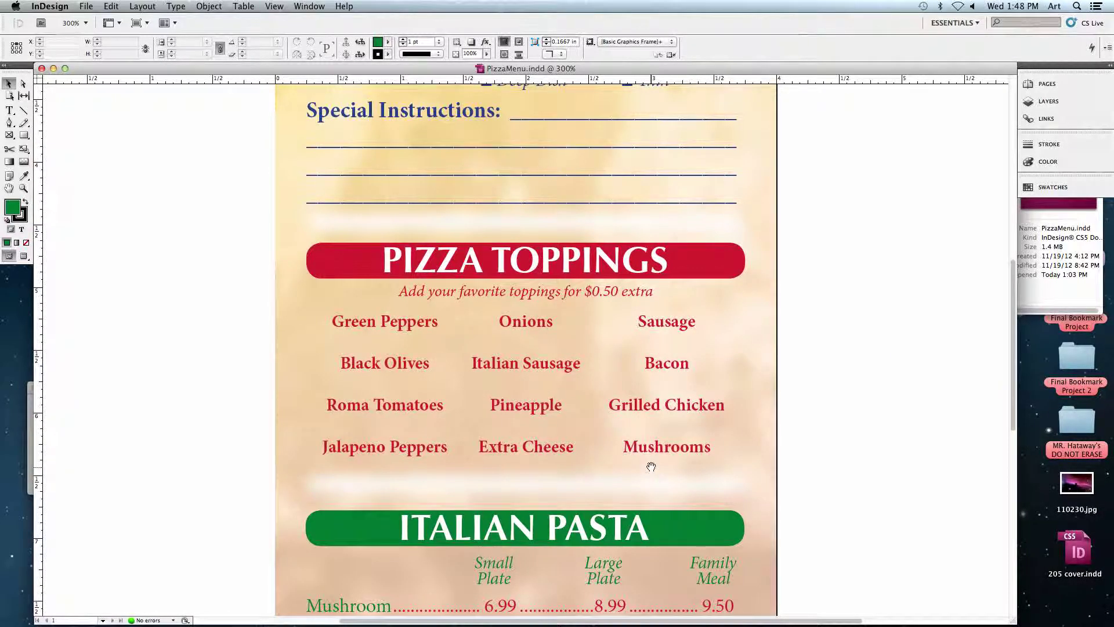
{"action": "scroll", "coordinate": [640, 313], "scroll_direction": "down", "scroll_amount": 5}
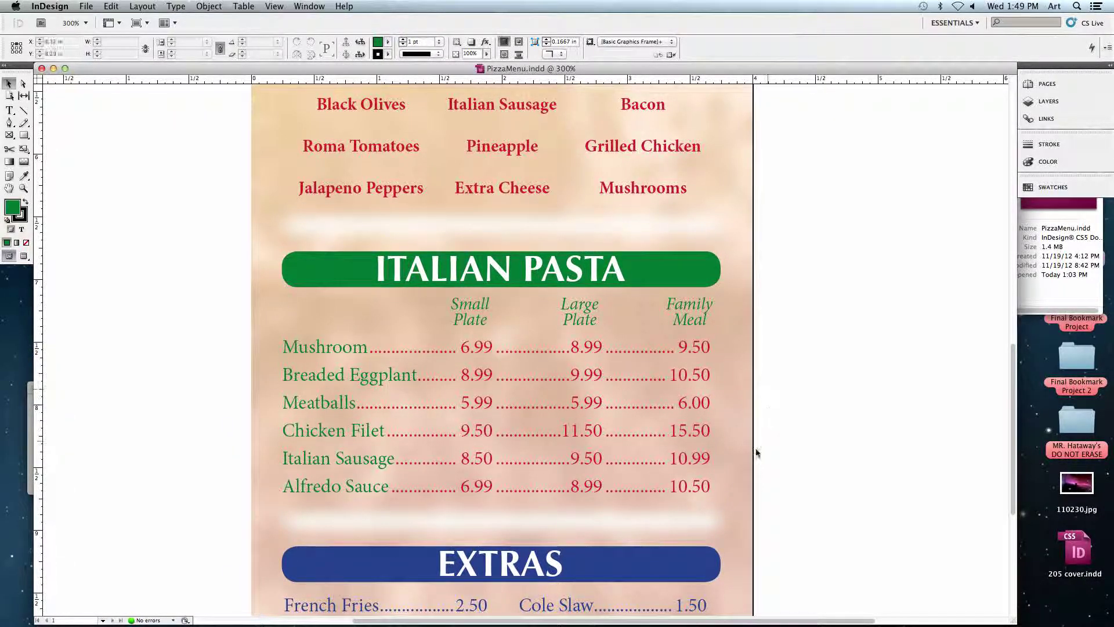
{"action": "scroll", "coordinate": [763, 418], "scroll_direction": "down", "scroll_amount": 5}
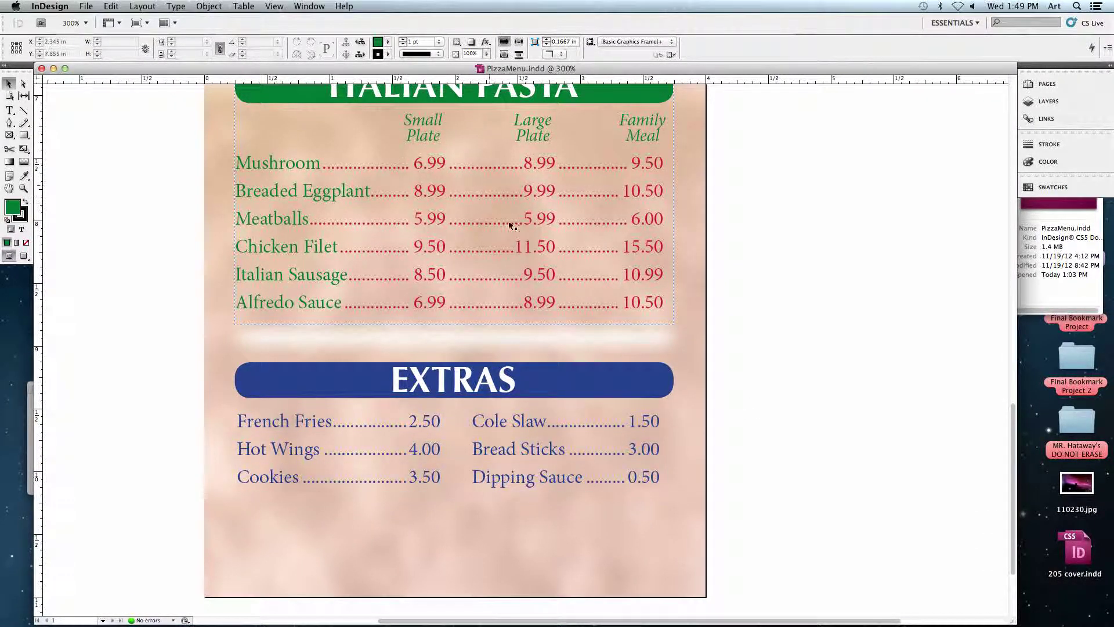
{"action": "scroll", "coordinate": [702, 303], "scroll_direction": "up", "scroll_amount": 3}
{"action": "left_click", "coordinate": [580, 360]}
Move the Italian Pasta and Extras sections off the page onto the pasteboard.
{"action": "left_click", "coordinate": [301, 486], "text": "shift"}
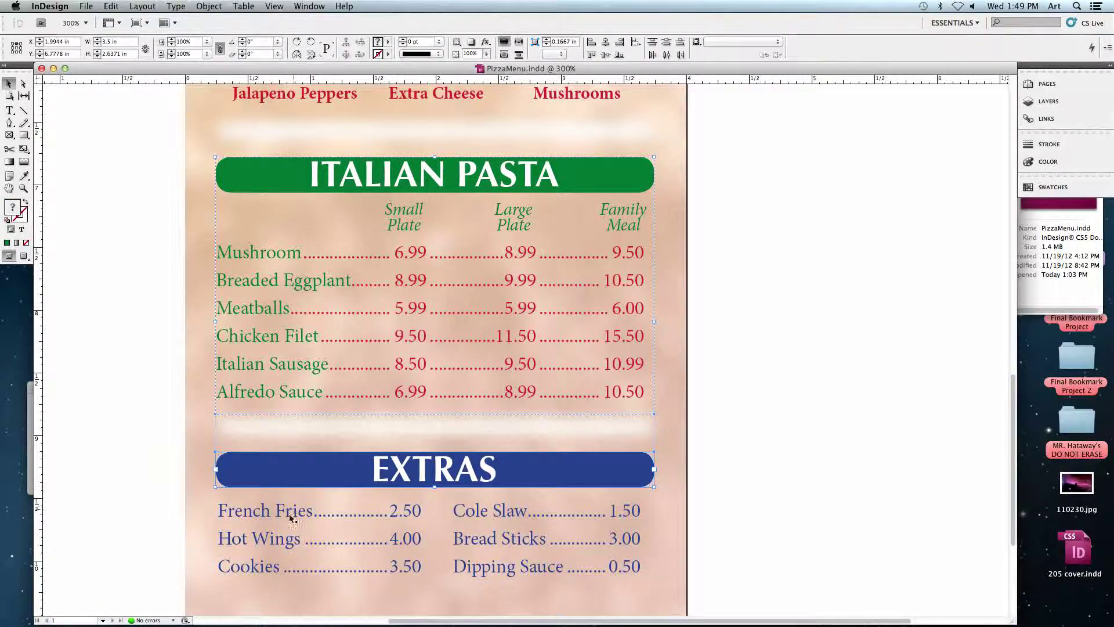
{"action": "left_click", "coordinate": [267, 528], "text": "shift"}
{"action": "left_click_drag", "start_coordinate": [267, 528], "coordinate": [765, 543]}
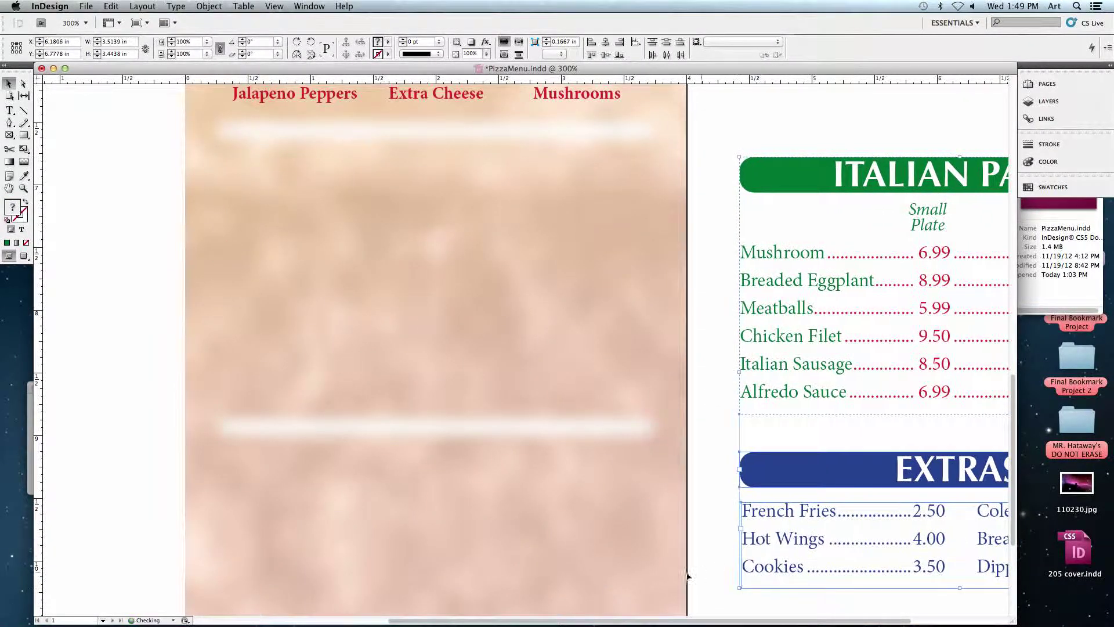
{"action": "left_click", "coordinate": [715, 252]}
{"action": "left_click", "coordinate": [436, 350]}
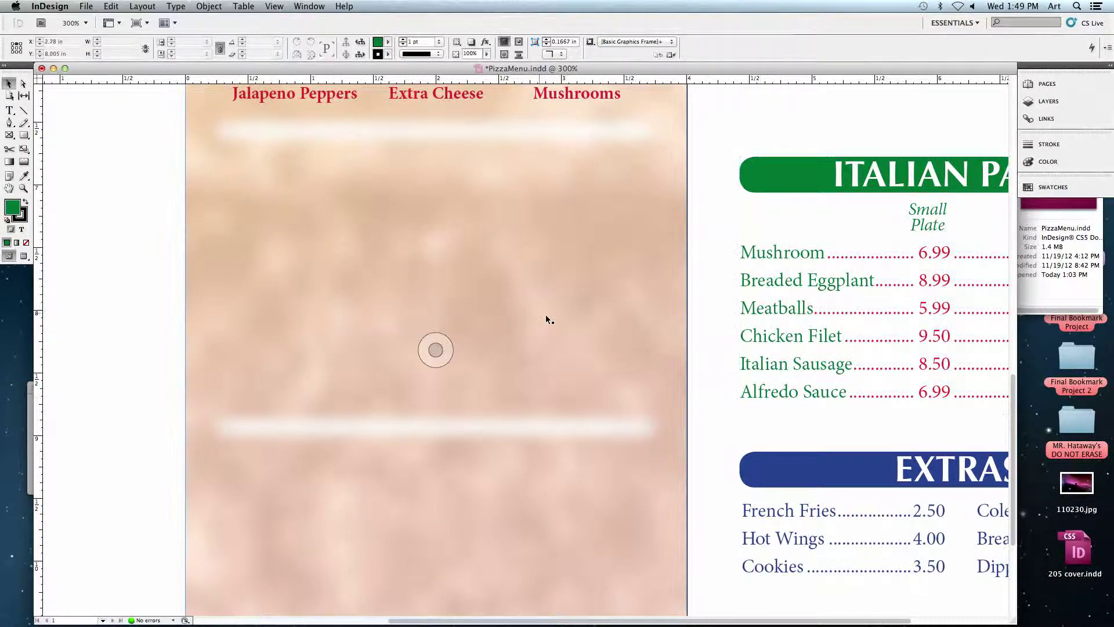
Drag the green ITALIAN PASTA heading back onto the page beneath the pizza toppings list.
{"action": "left_click", "coordinate": [774, 186]}
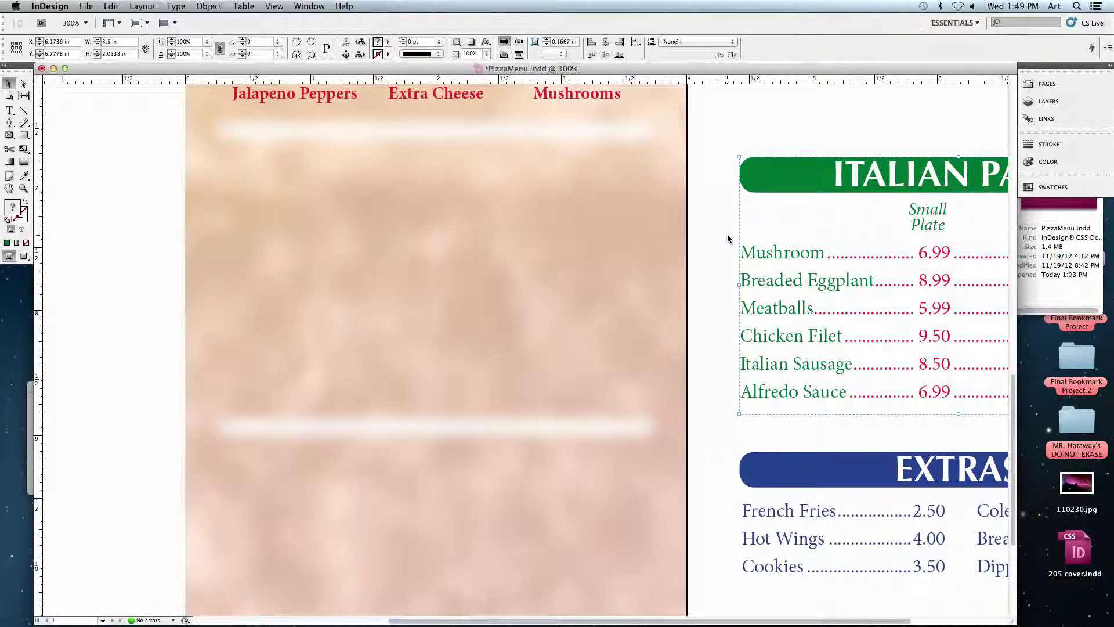
{"action": "left_click", "coordinate": [714, 217]}
{"action": "scroll", "coordinate": [704, 290], "scroll_direction": "up", "scroll_amount": 6}
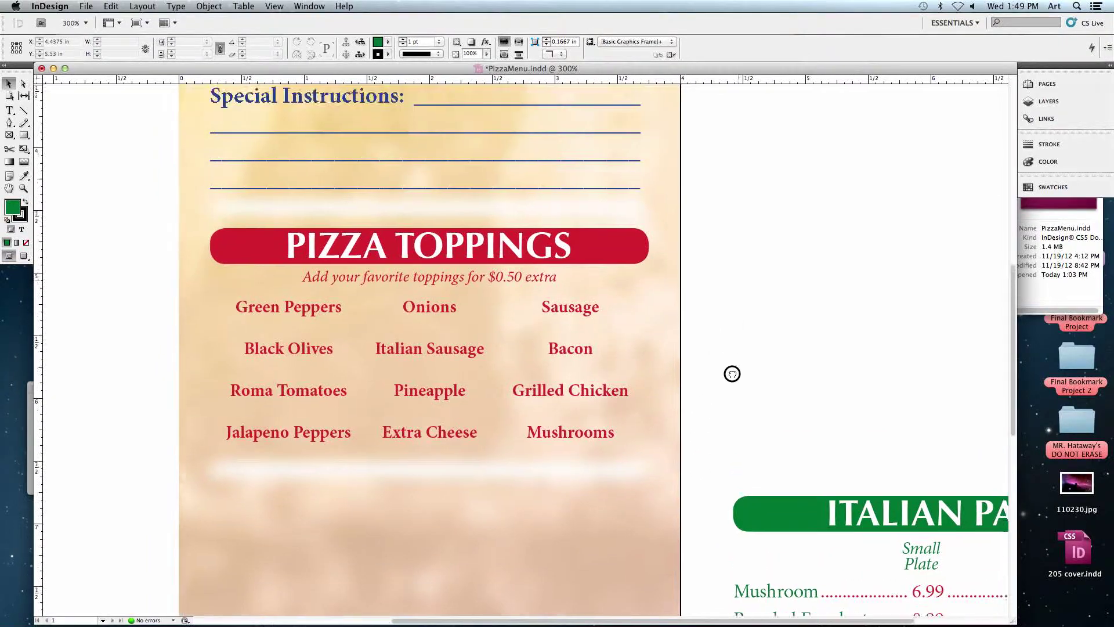
{"action": "left_click_drag", "start_coordinate": [515, 207], "coordinate": [499, 380]}
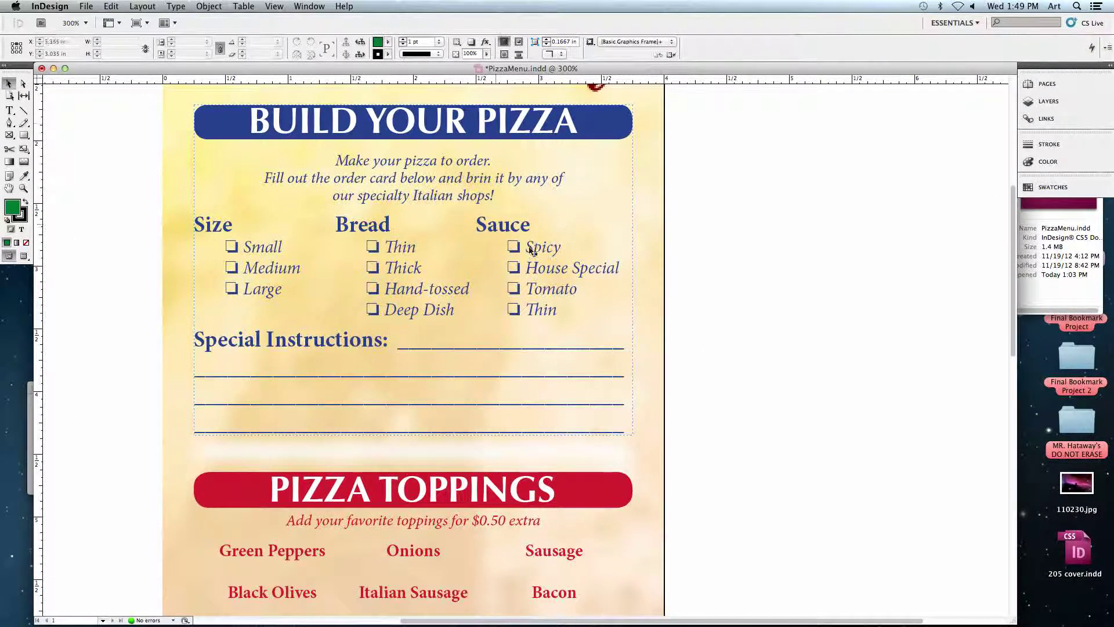
{"action": "left_click_drag", "start_coordinate": [682, 480], "coordinate": [648, 241]}
{"action": "scroll", "coordinate": [648, 240], "scroll_direction": "down", "scroll_amount": 5}
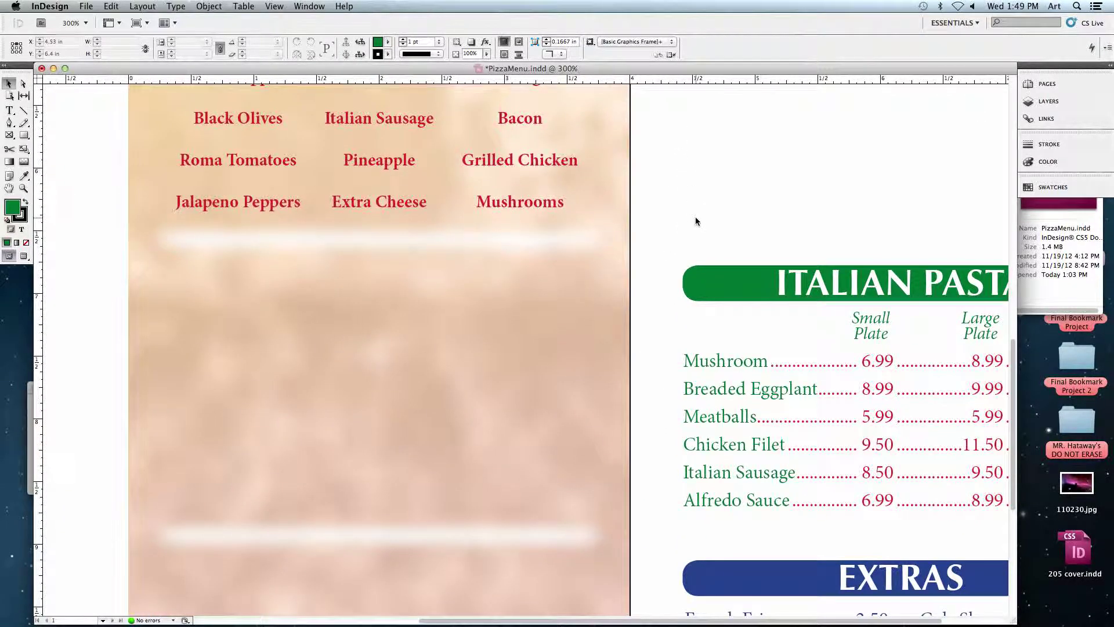
{"action": "left_click_drag", "start_coordinate": [833, 284], "coordinate": [312, 280]}
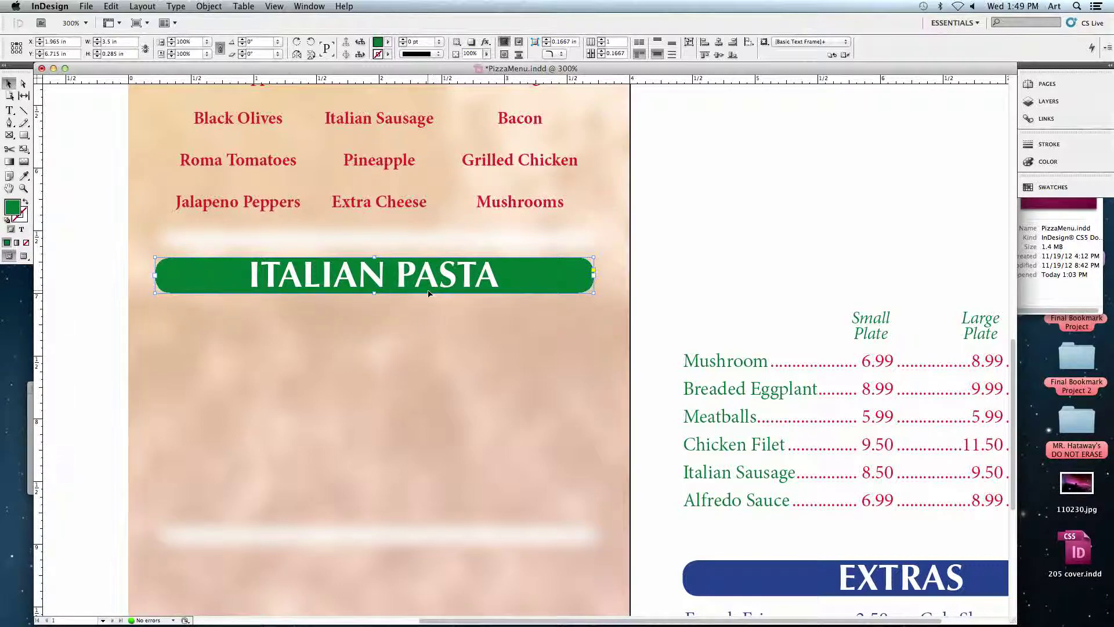
{"action": "left_click", "coordinate": [670, 254]}
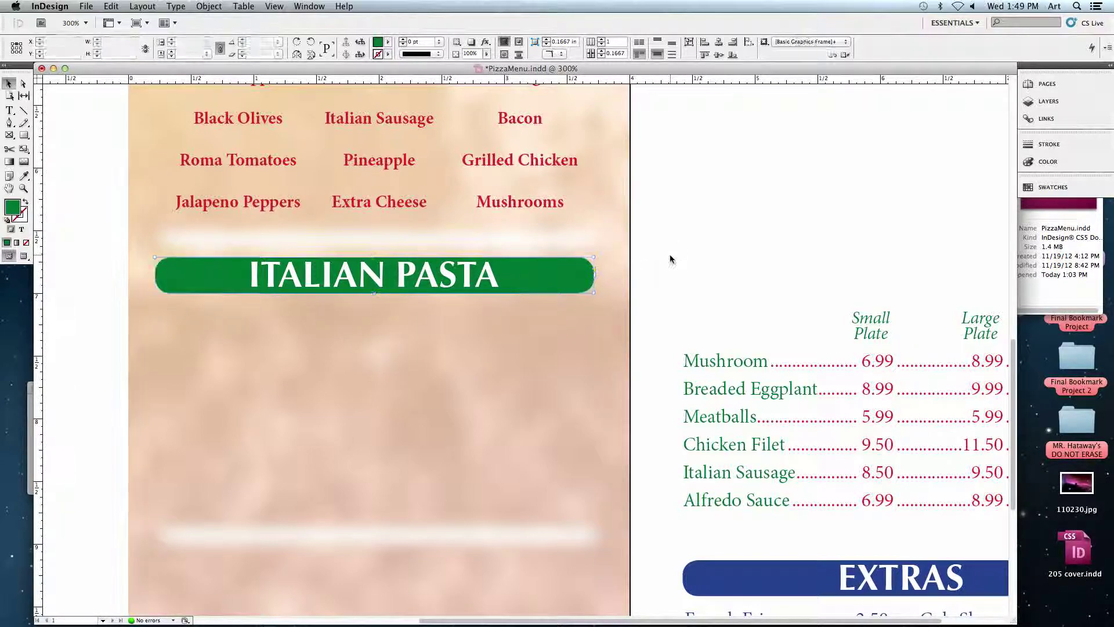
Draw an empty text frame under ITALIAN PASTA, checking the original Mushroom price row.
{"action": "left_click", "coordinate": [11, 111]}
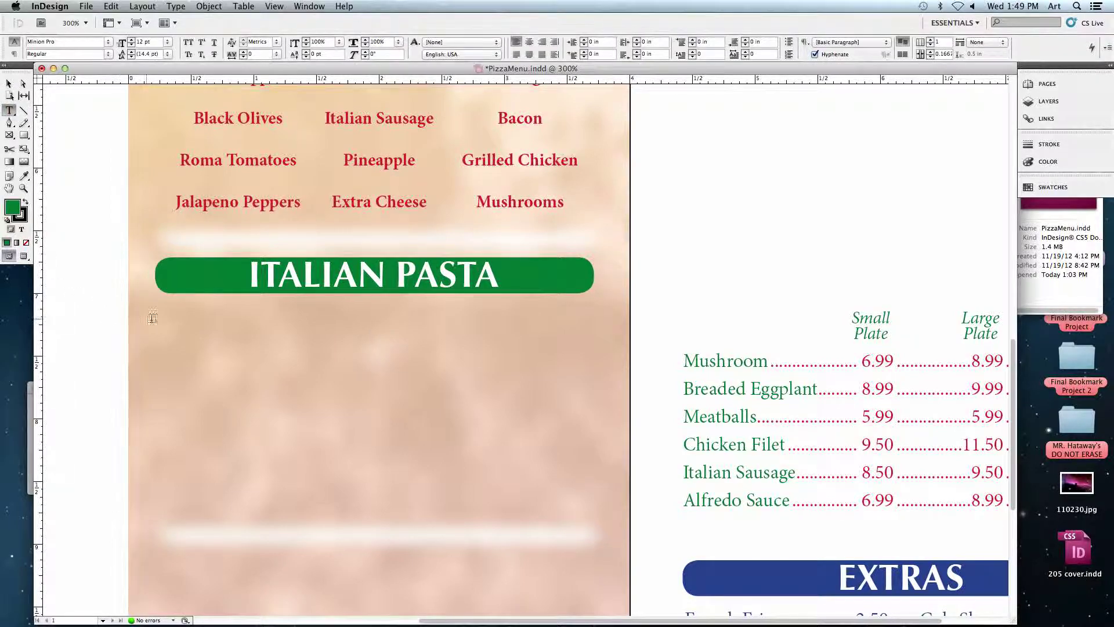
{"action": "left_click_drag", "start_coordinate": [167, 312], "coordinate": [594, 513]}
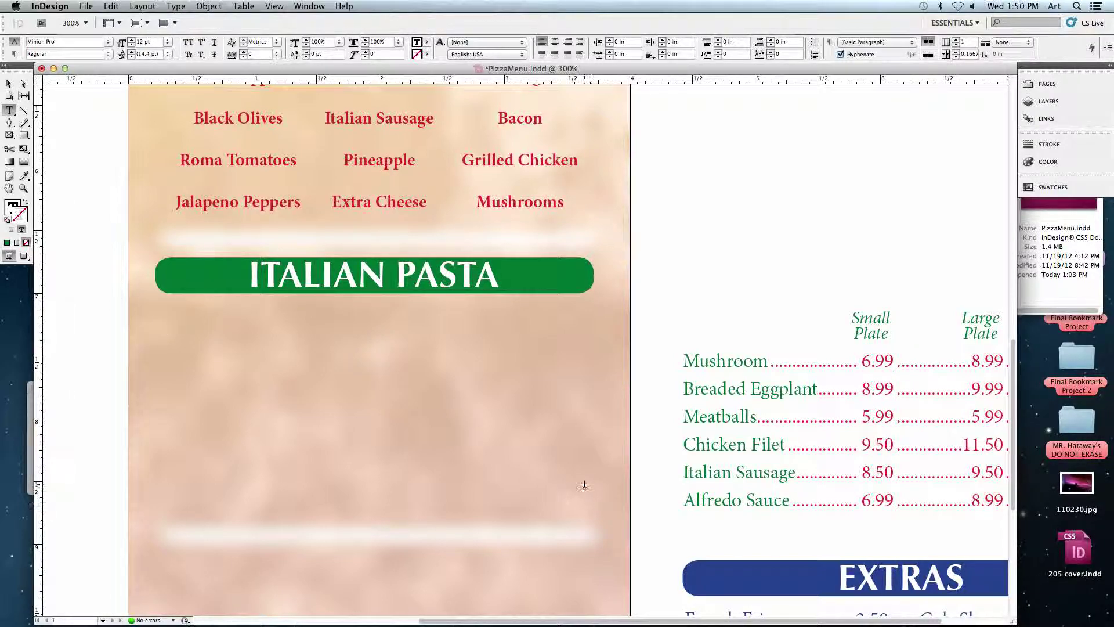
{"action": "left_click_drag", "start_coordinate": [720, 388], "coordinate": [664, 374]}
{"action": "key", "text": "BackSpace"}
{"action": "left_click", "coordinate": [700, 360]}
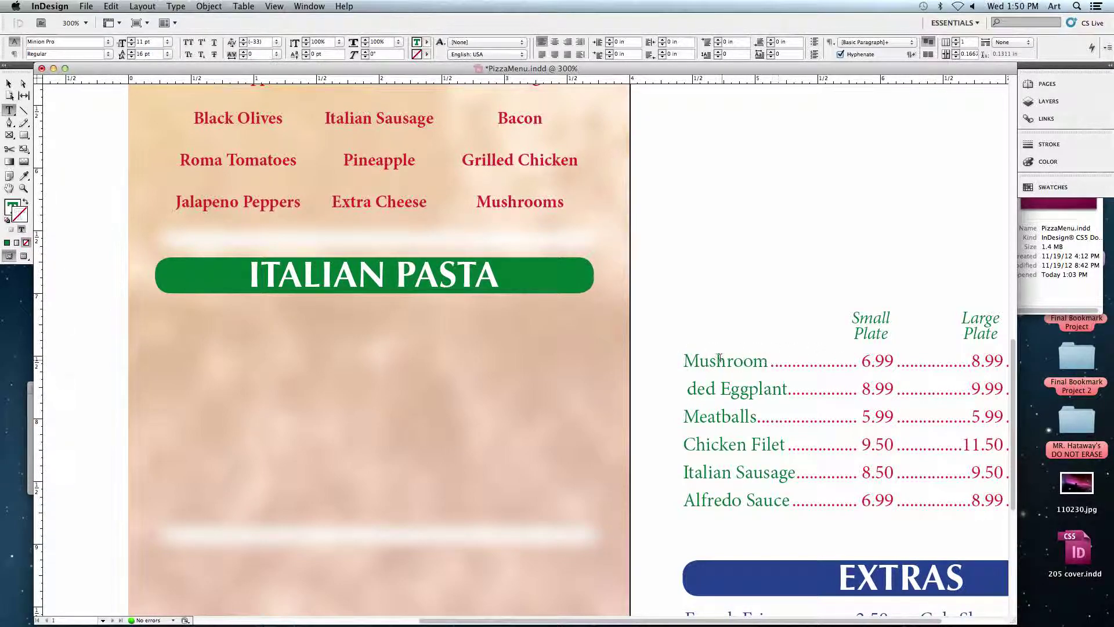
{"action": "key", "text": "super+z"}
{"action": "left_click_drag", "start_coordinate": [682, 361], "coordinate": [741, 363]}
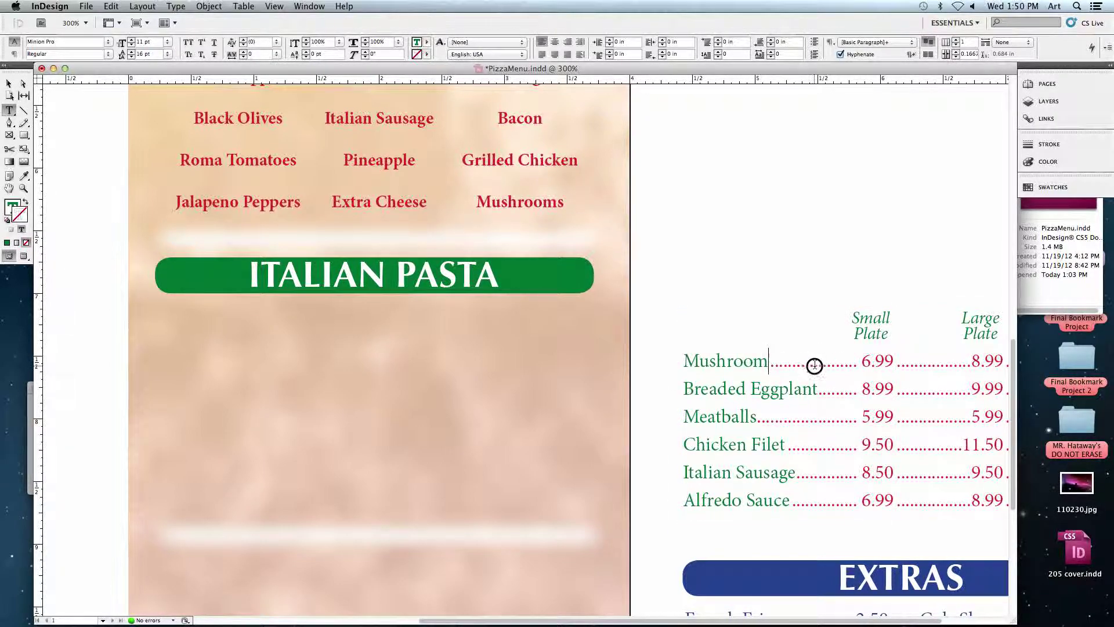
{"action": "left_click_drag", "start_coordinate": [811, 363], "coordinate": [942, 361]}
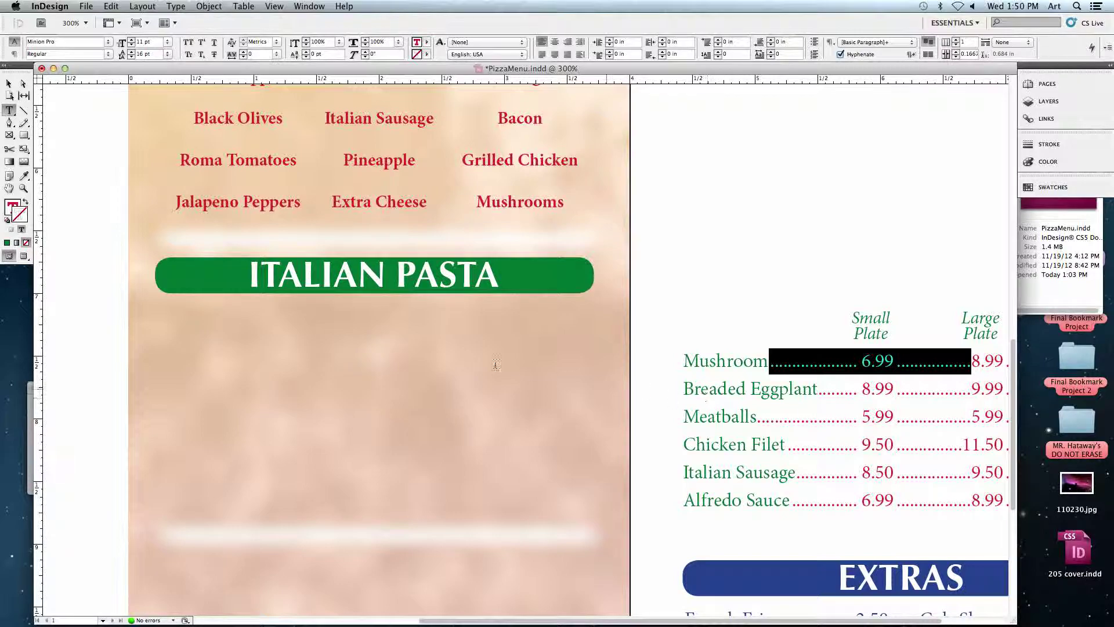
{"action": "left_click", "coordinate": [497, 364]}
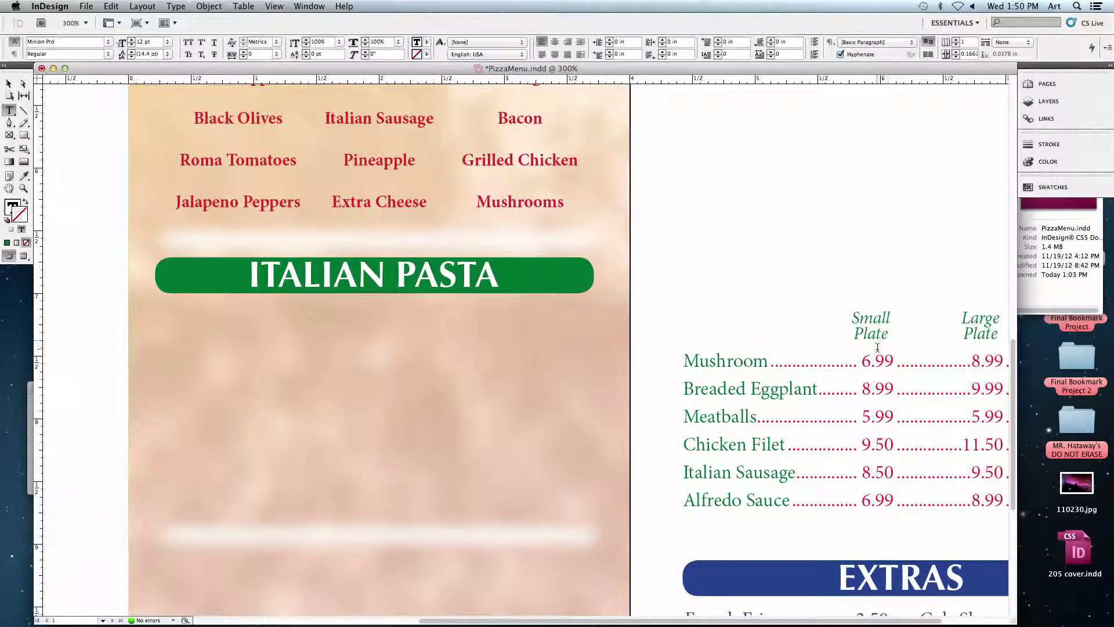
{"action": "left_click_drag", "start_coordinate": [684, 361], "coordinate": [980, 361]}
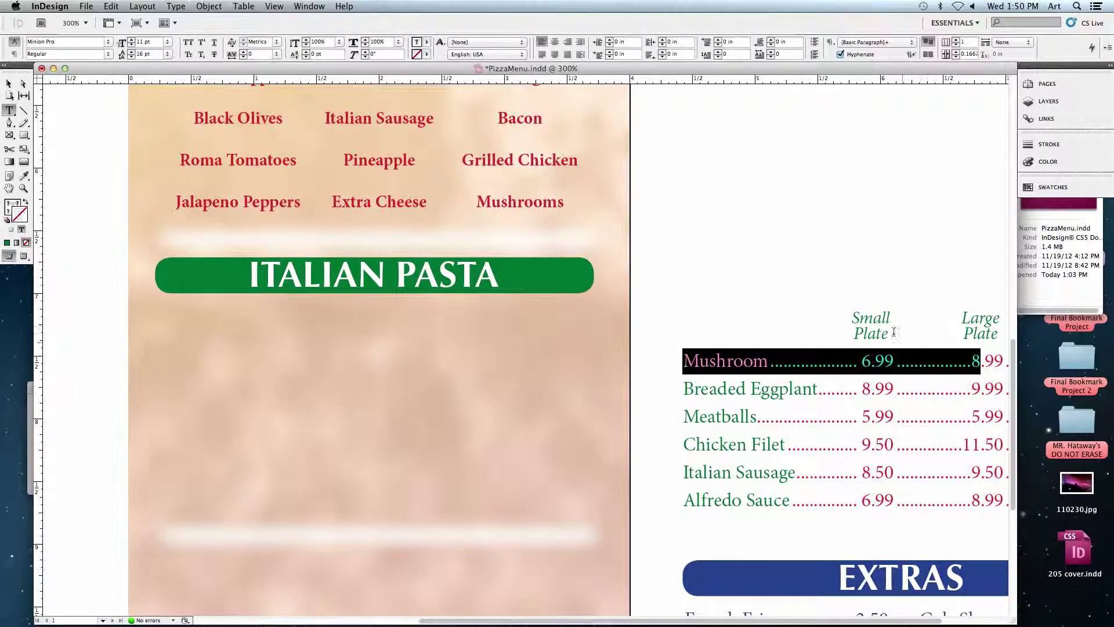
{"action": "left_click", "coordinate": [424, 345]}
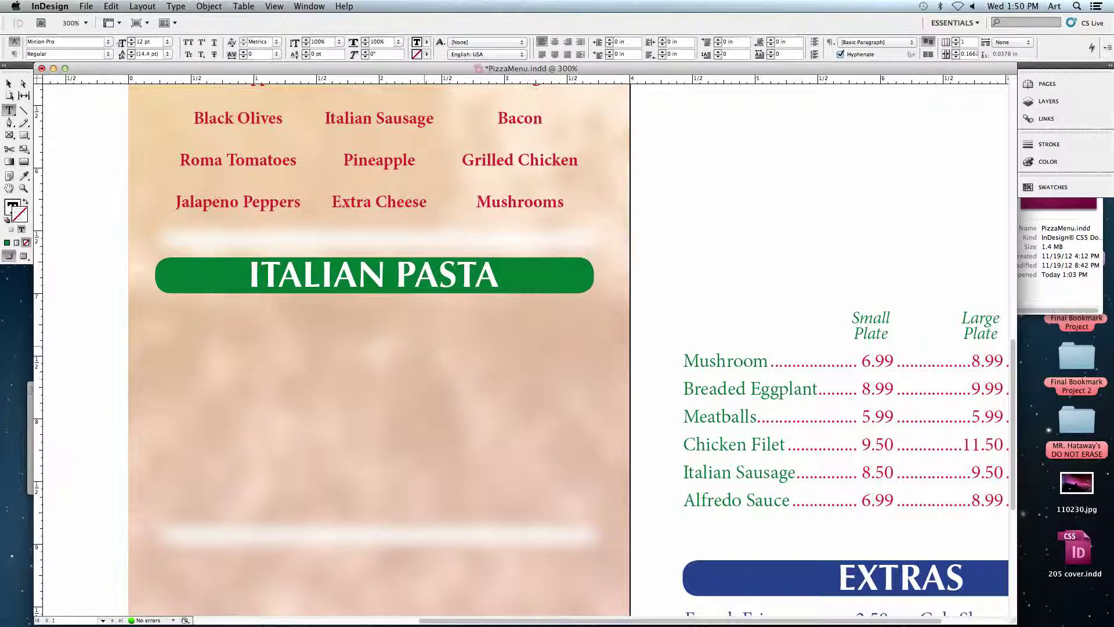
Type the tab-separated row Mushroom, 6.99, 8.99, 9.50 in the new frame.
{"action": "type", "text": "Mushroom"}
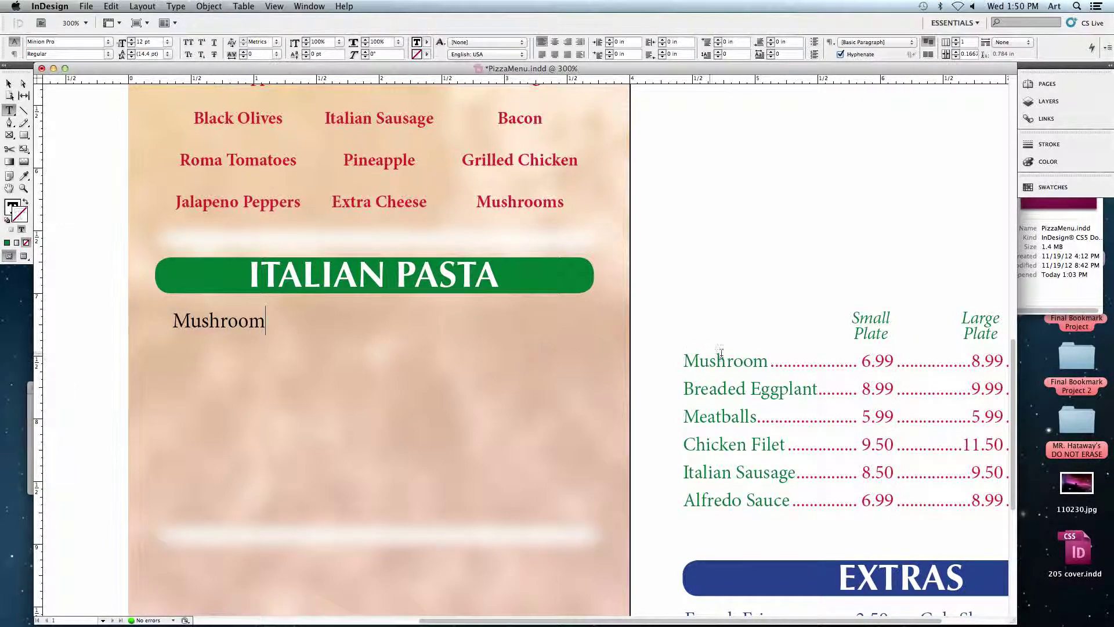
{"action": "key", "text": "Tab"}
{"action": "type", "text": "6.99"}
{"action": "key", "text": "Tab"}
{"action": "type", "text": "8.99"}
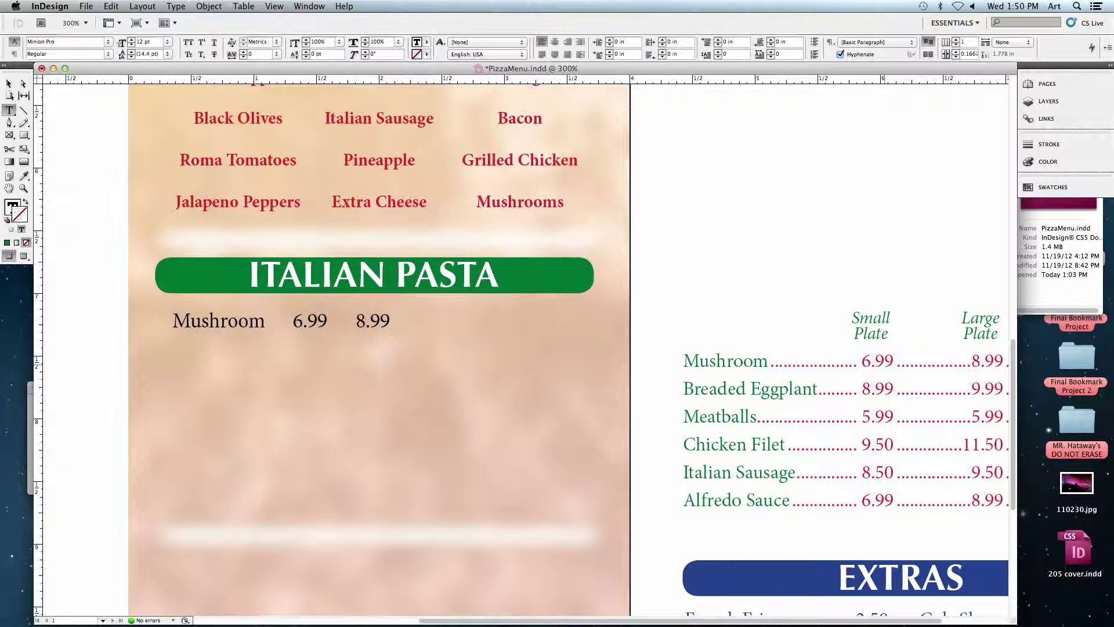
{"action": "key", "text": "Tab"}
{"action": "type", "text": "9.50"}
Set the Mushroom row's font to Optima and its size to 10 pt.
{"action": "left_click_drag", "start_coordinate": [454, 321], "coordinate": [175, 314]}
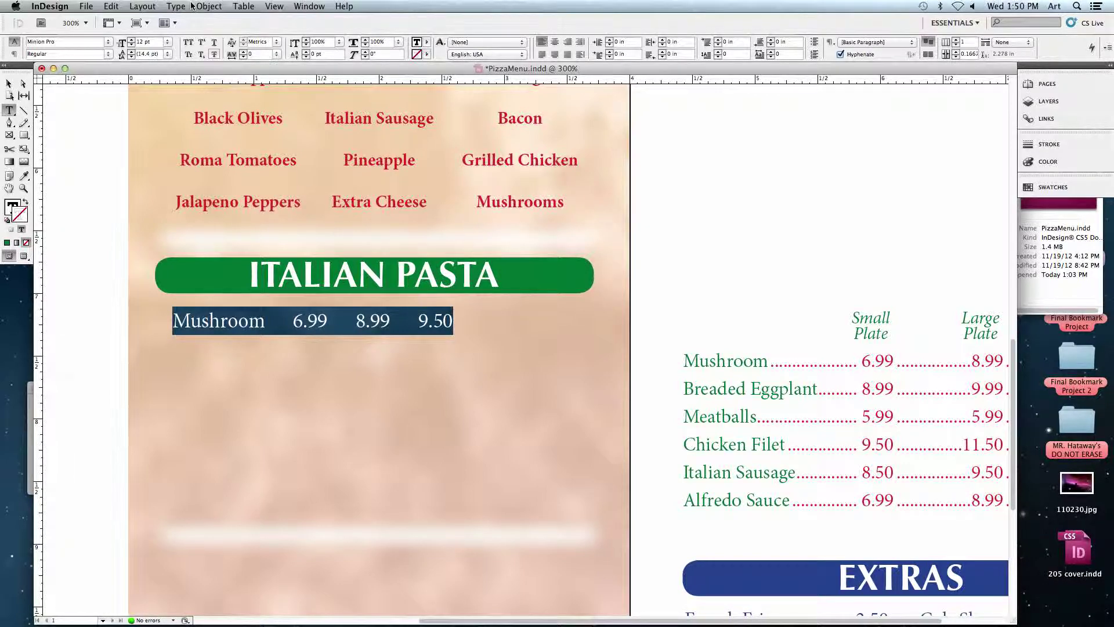
{"action": "left_click", "coordinate": [51, 41]}
{"action": "type", "text": "OCR A Stdp"}
{"action": "key", "text": "Return"}
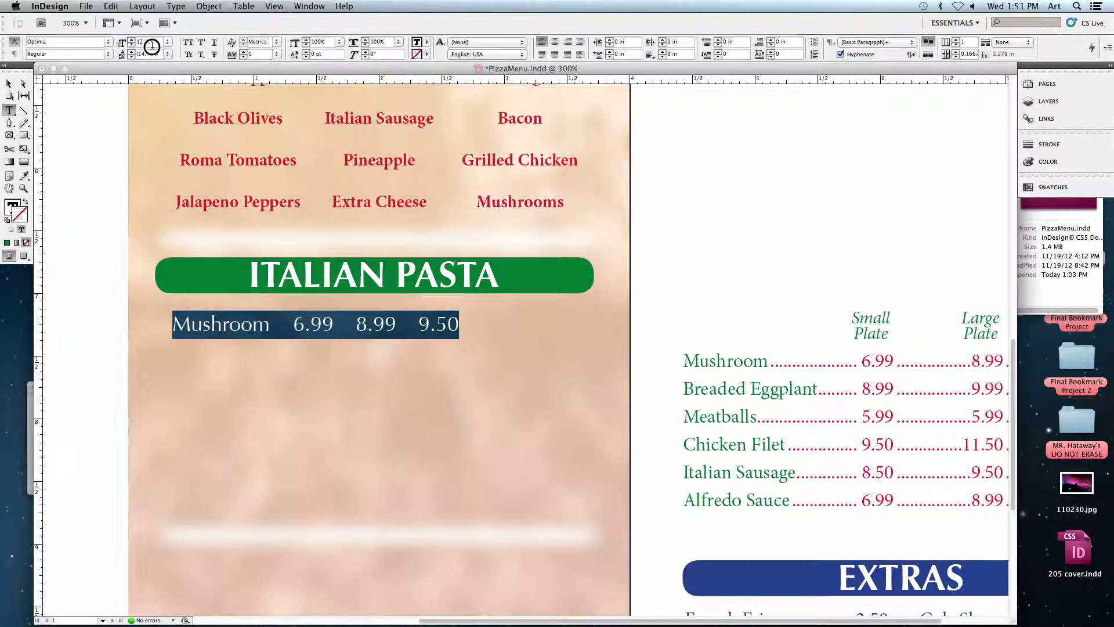
{"action": "left_click", "coordinate": [131, 46]}
{"action": "left_click", "coordinate": [132, 46]}
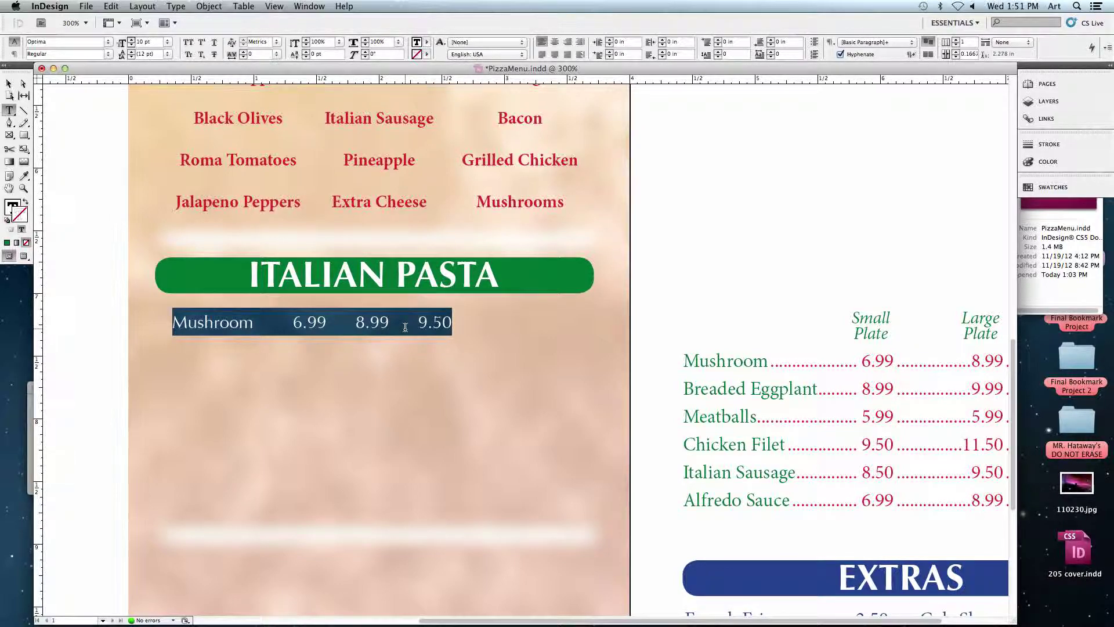
{"action": "left_click", "coordinate": [176, 6]}
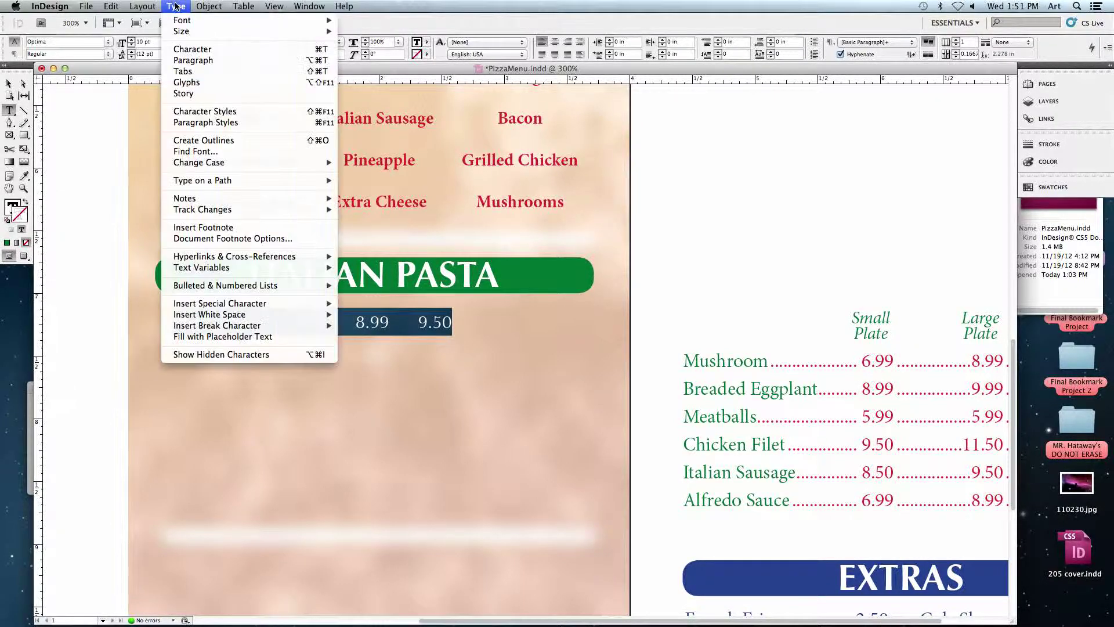
Place the Tabs panel above the ITALIAN PASTA heading and add a decimal tab at 1.5 in.
{"action": "left_click", "coordinate": [328, 76]}
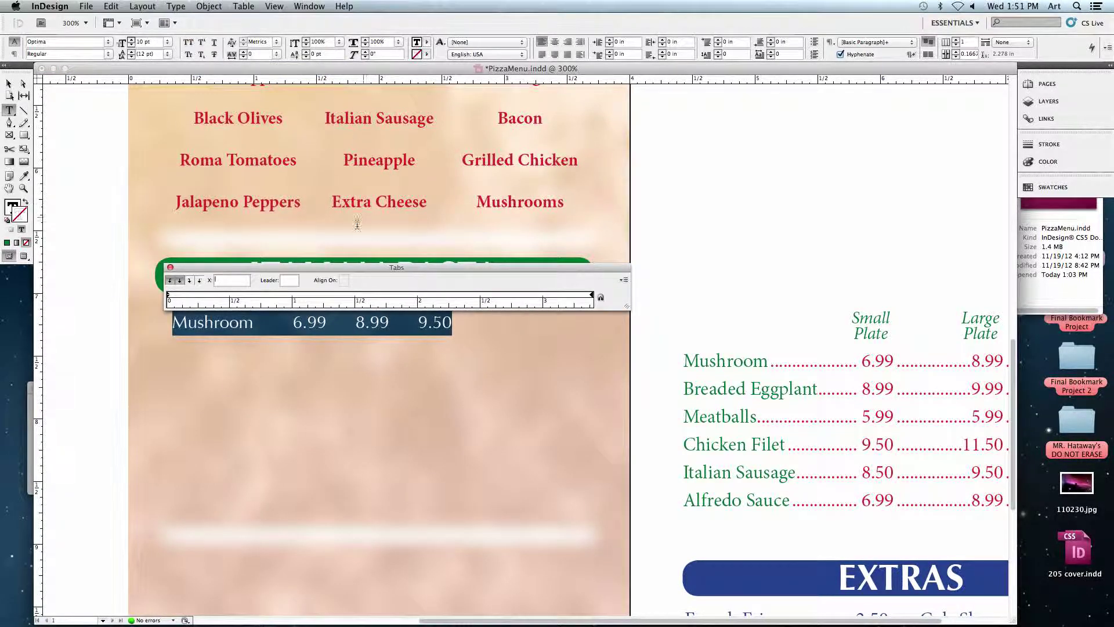
{"action": "left_click_drag", "start_coordinate": [322, 267], "coordinate": [323, 209]}
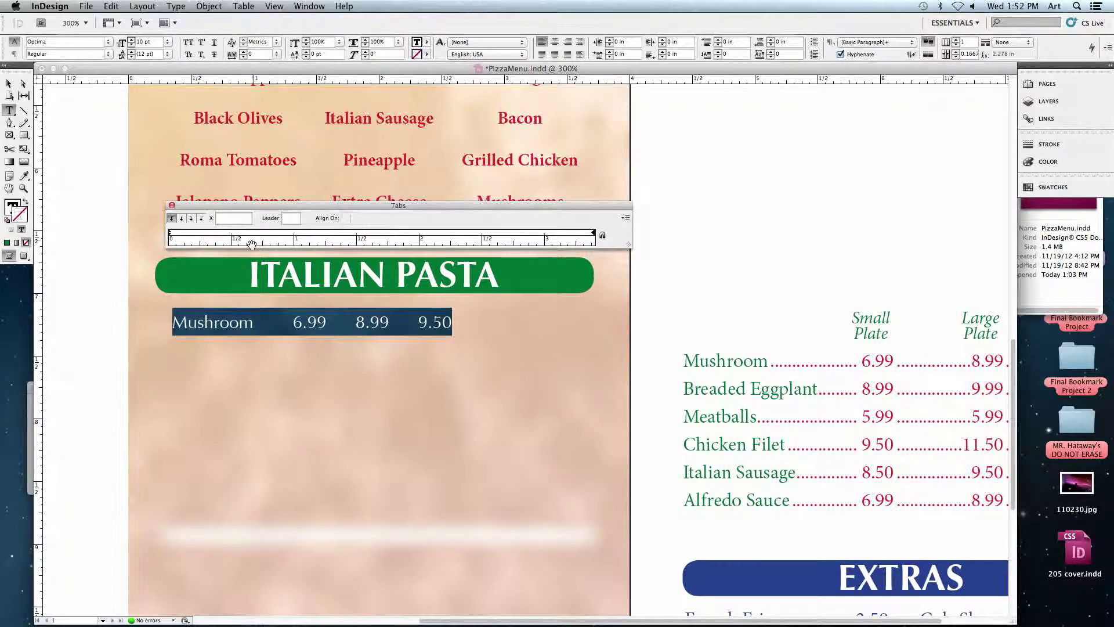
{"action": "left_click", "coordinate": [202, 219]}
{"action": "type", "text": "1.8"}
{"action": "key", "text": "Return"}
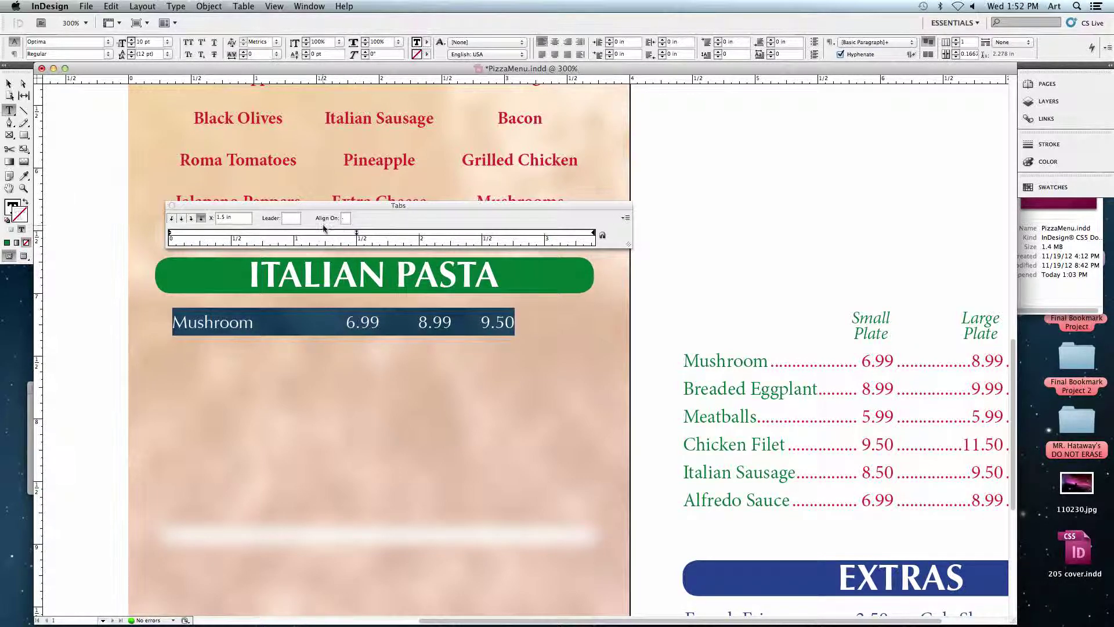
Give the first tab a period dot leader and try moving it to 2.375 in.
{"action": "left_click", "coordinate": [287, 218]}
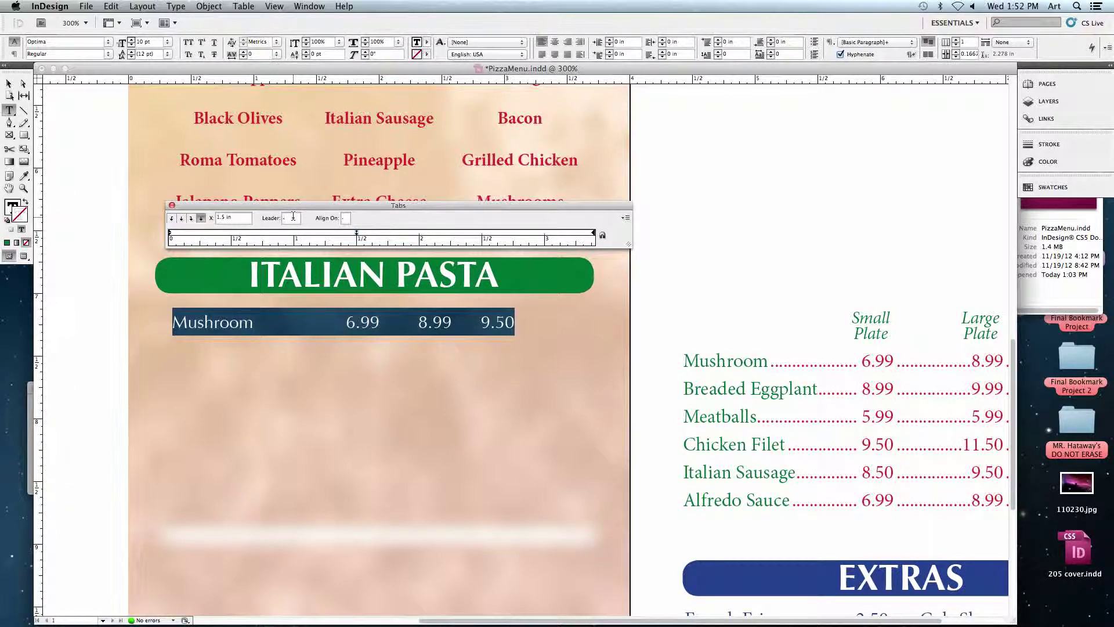
{"action": "key", "text": "Return"}
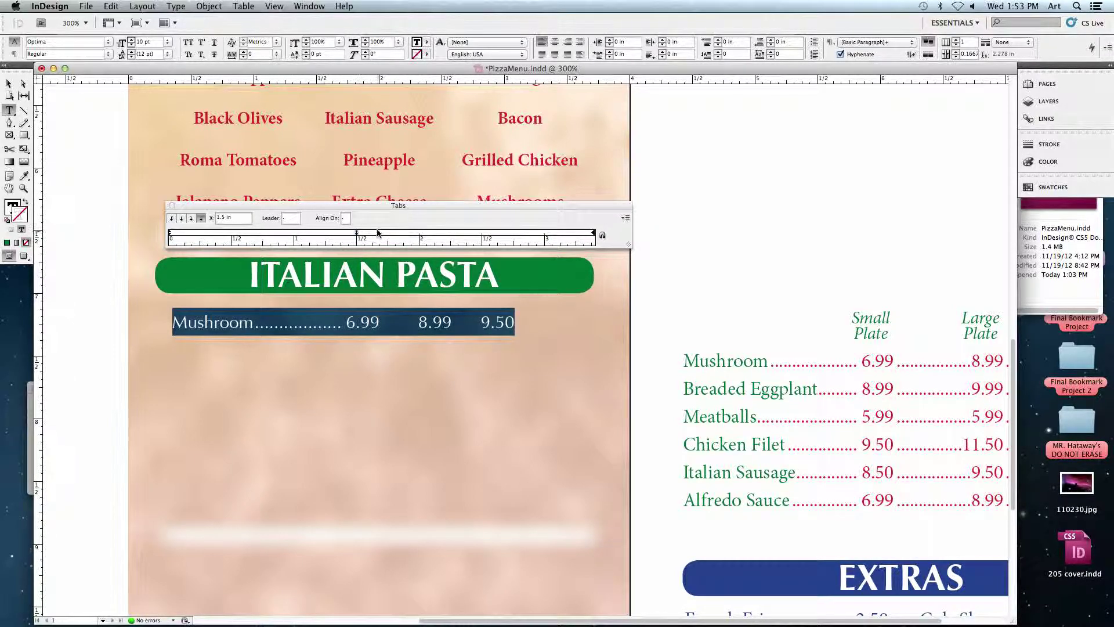
{"action": "left_click", "coordinate": [230, 218]}
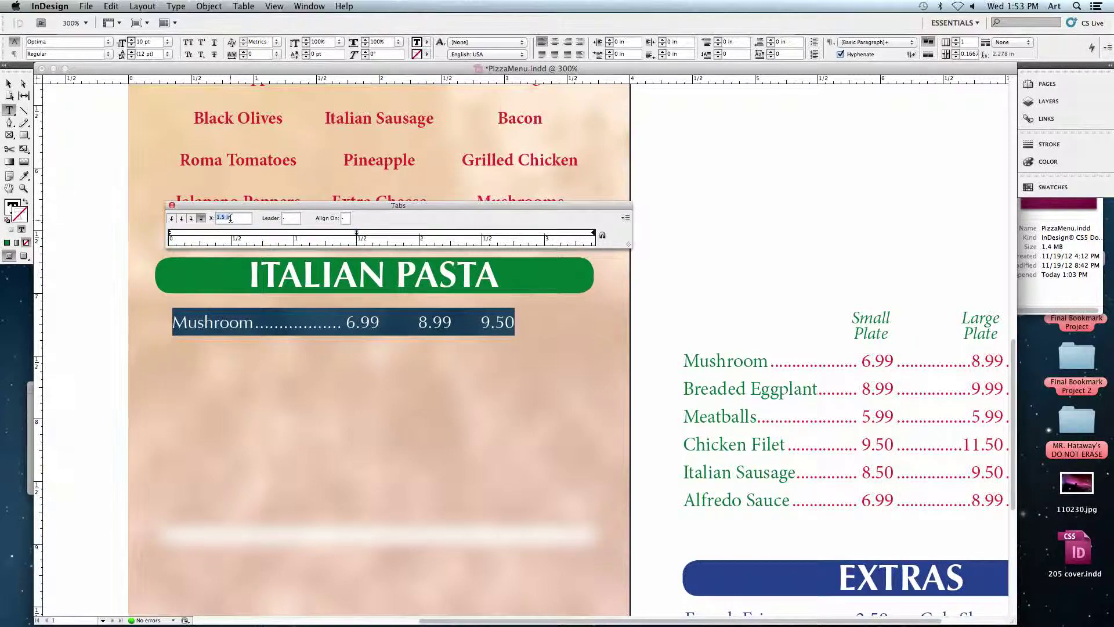
{"action": "type", "text": "2.375"}
{"action": "key", "text": "Return"}
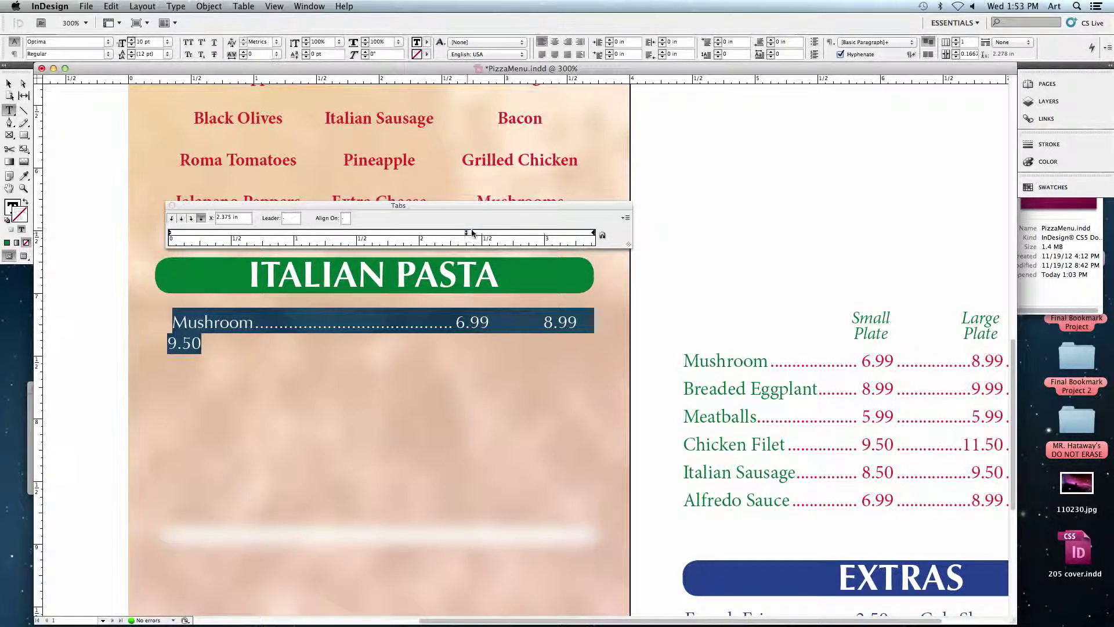
Return the first tab stop to 1.5 in and add a second tab stop for 8.99.
{"action": "left_click_drag", "start_coordinate": [466, 234], "coordinate": [271, 228]}
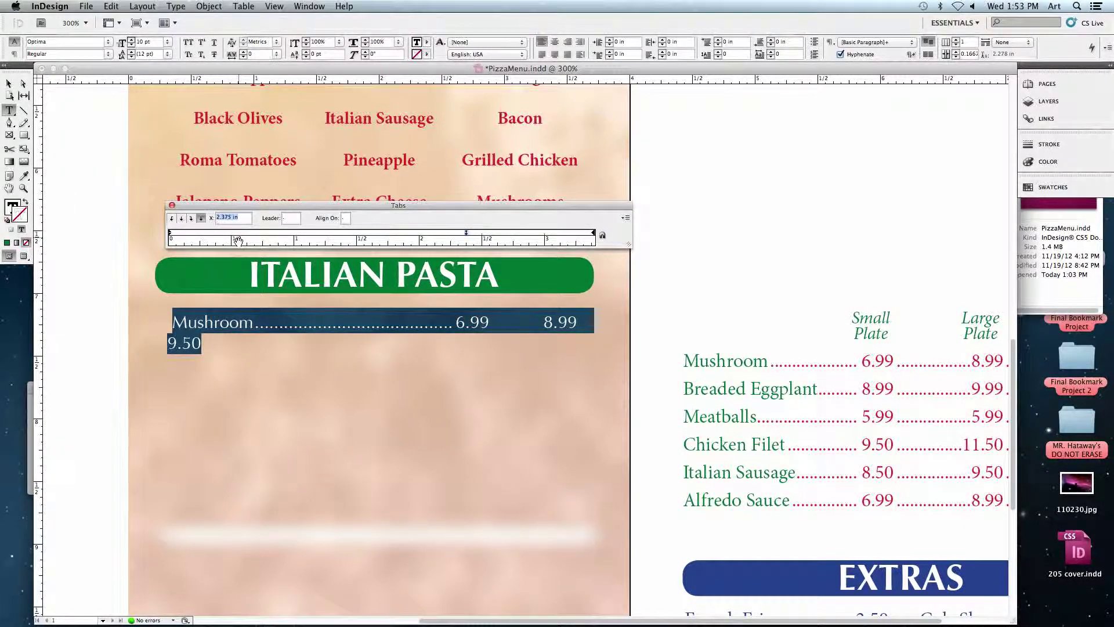
{"action": "type", "text": "1.5"}
{"action": "key", "text": "Return"}
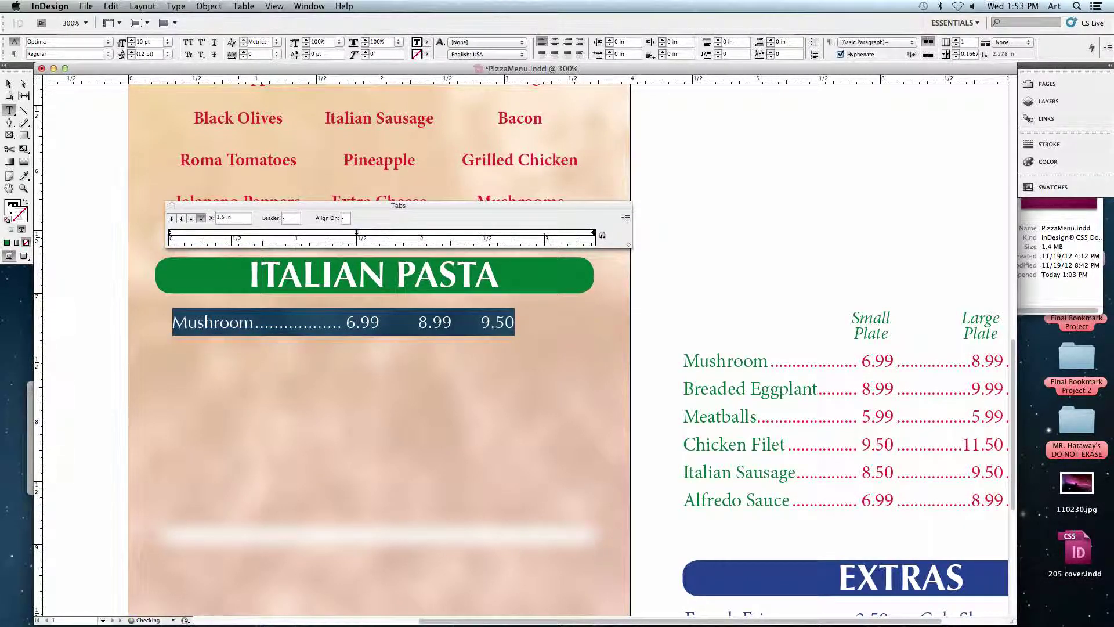
{"action": "left_click_drag", "start_coordinate": [405, 233], "coordinate": [466, 233]}
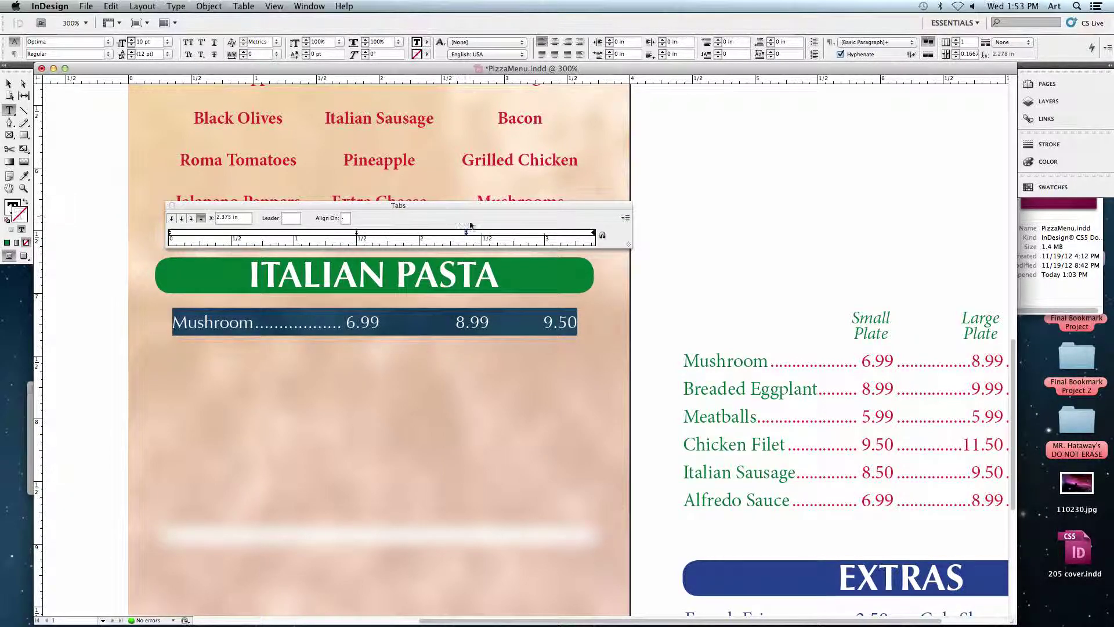
Give the second tab stop a period dot leader before 8.99.
{"action": "left_click", "coordinate": [293, 218]}
{"action": "type", "text": "."}
{"action": "key", "text": "Return"}
Add a third tab stop at 3.25 in with a period dot leader before 9.50.
{"action": "left_click", "coordinate": [540, 234]}
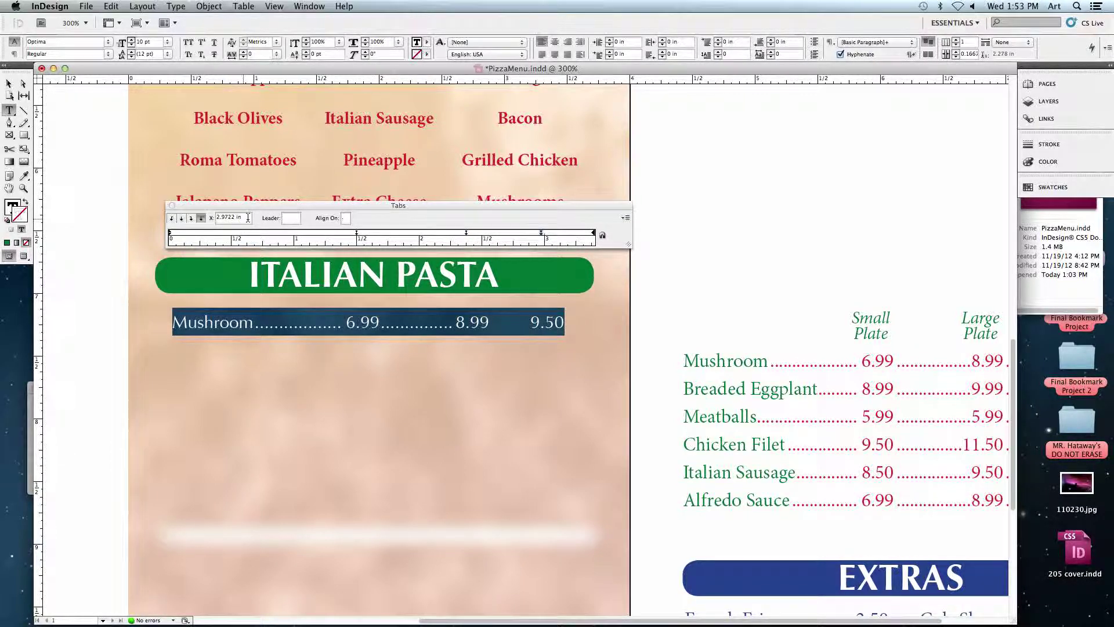
{"action": "left_click", "coordinate": [229, 217]}
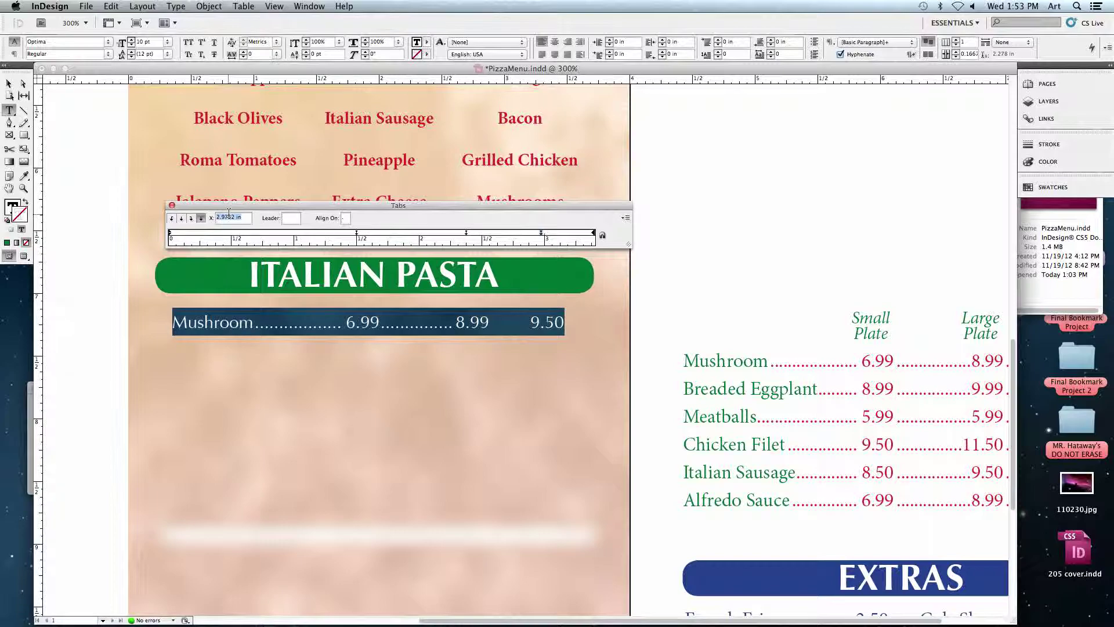
{"action": "type", "text": "3.25"}
{"action": "key", "text": "Return"}
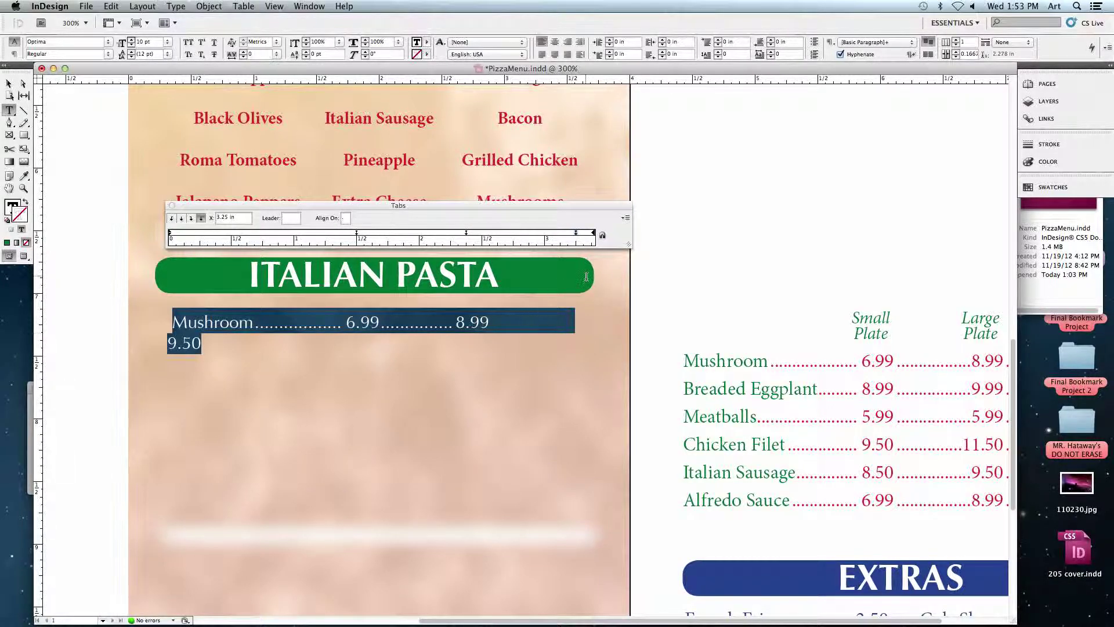
{"action": "left_click", "coordinate": [288, 218]}
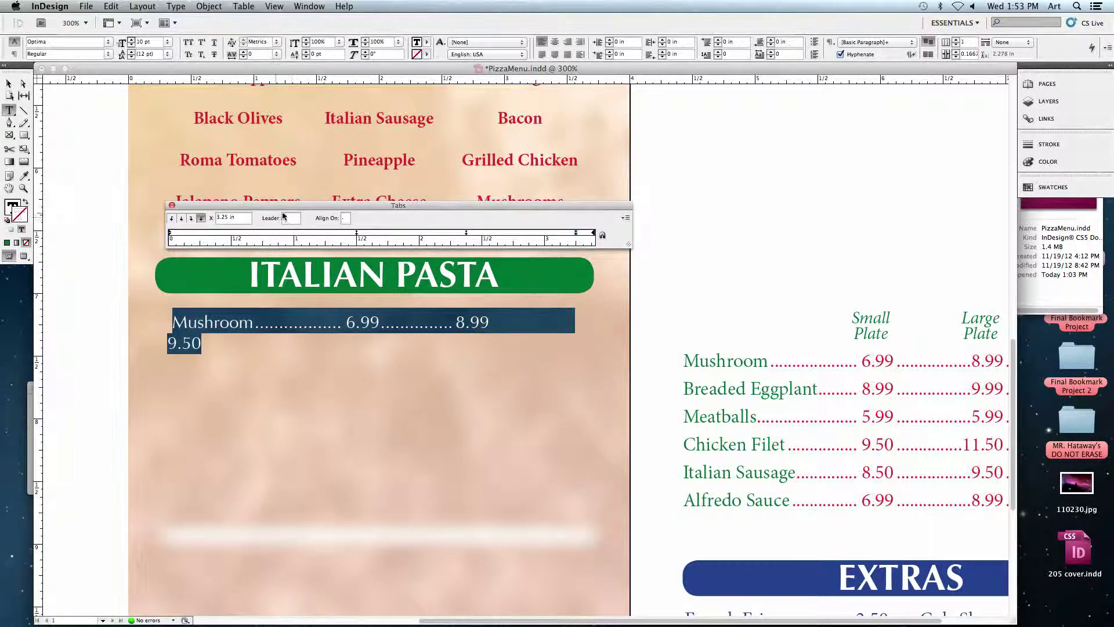
{"action": "type", "text": "."}
{"action": "key", "text": "Return"}
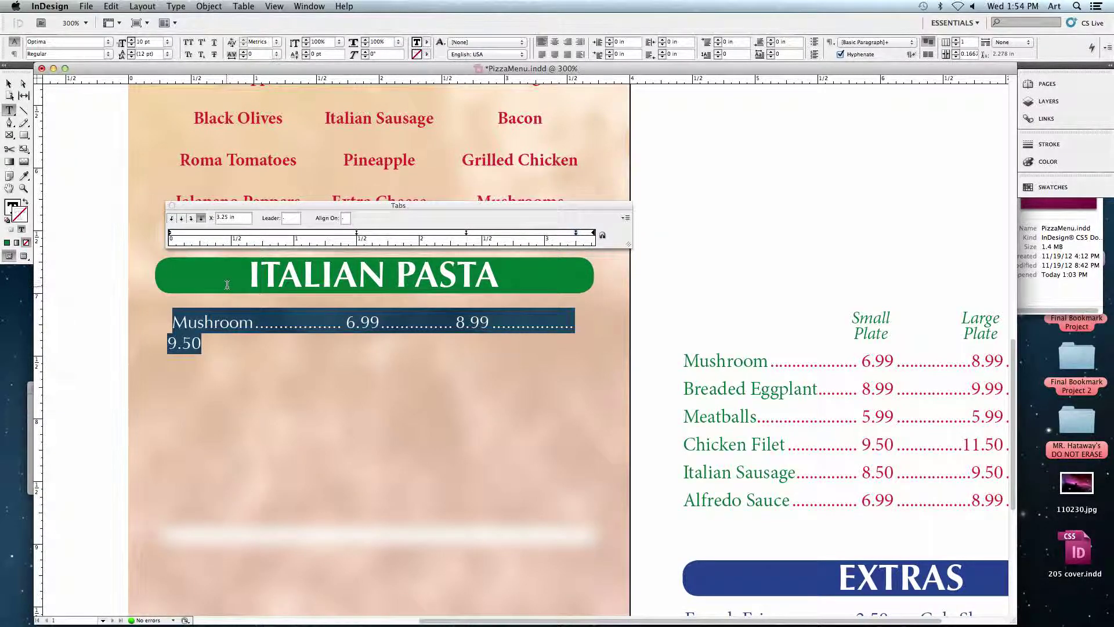
{"action": "left_click", "coordinate": [11, 84]}
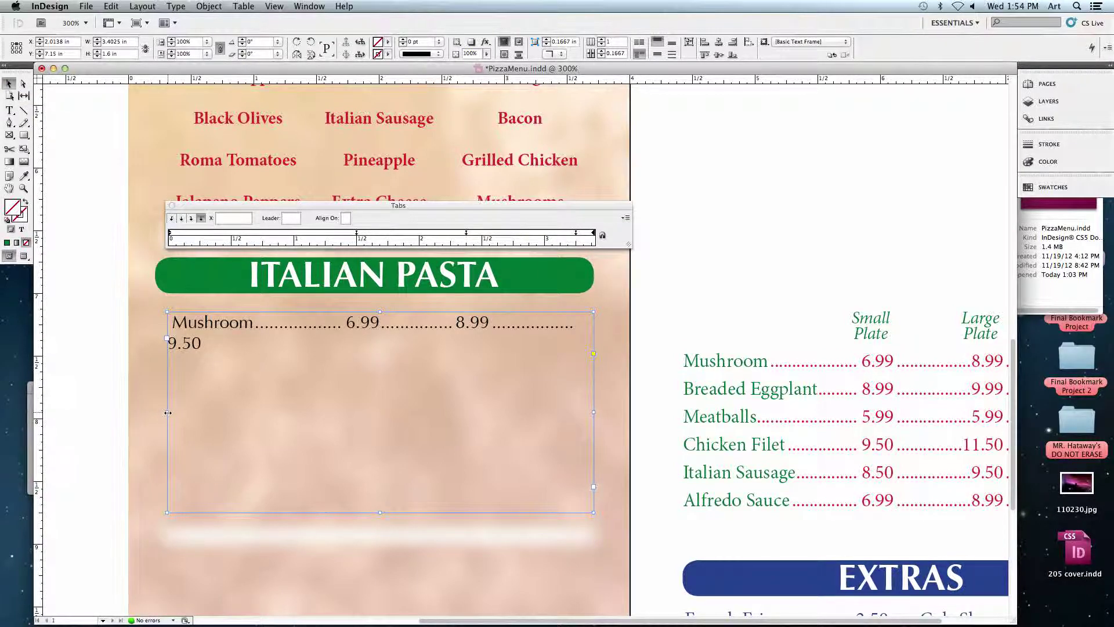
Widen the Mushroom text frame to 3.5 in so the row fits on one line.
{"action": "left_click_drag", "start_coordinate": [167, 412], "coordinate": [161, 413]}
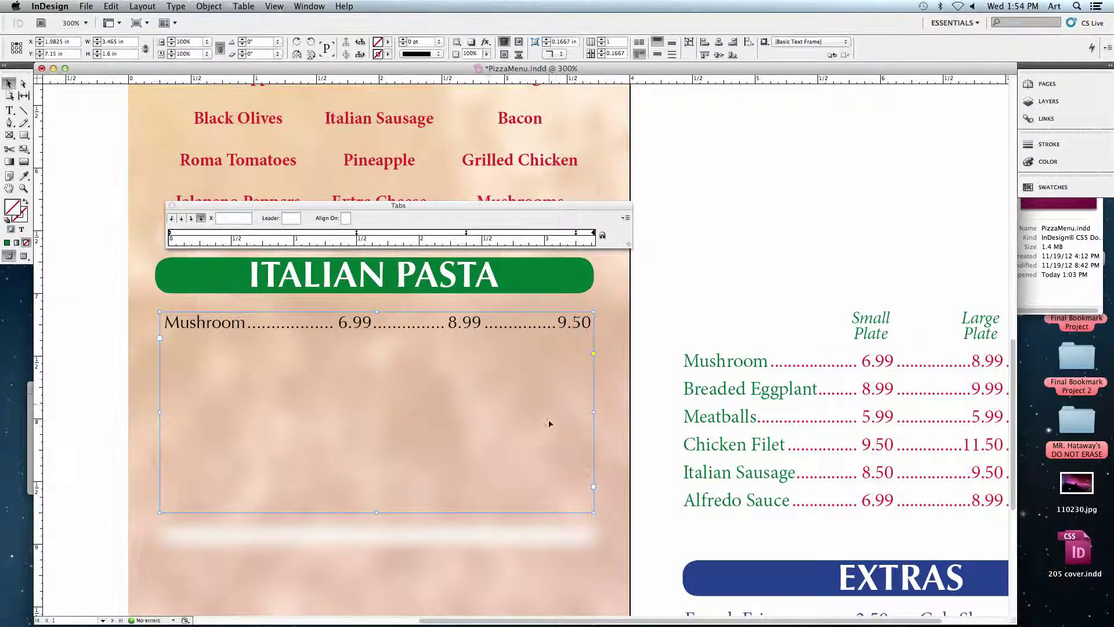
{"action": "left_click_drag", "start_coordinate": [593, 412], "coordinate": [598, 412]}
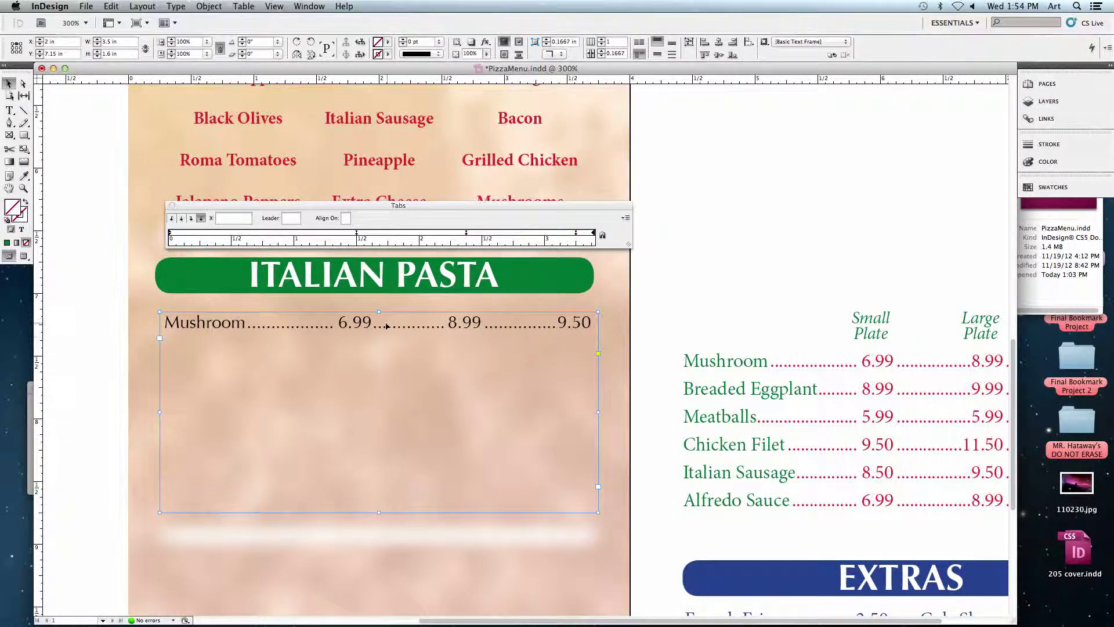
{"action": "left_click", "coordinate": [10, 110]}
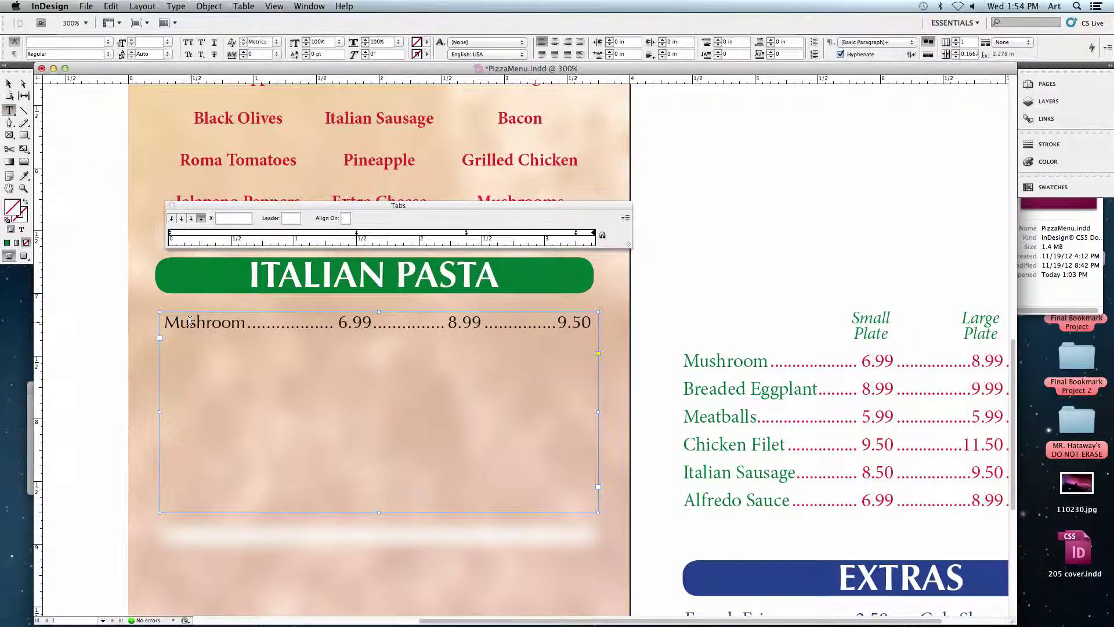
{"action": "left_click", "coordinate": [586, 324]}
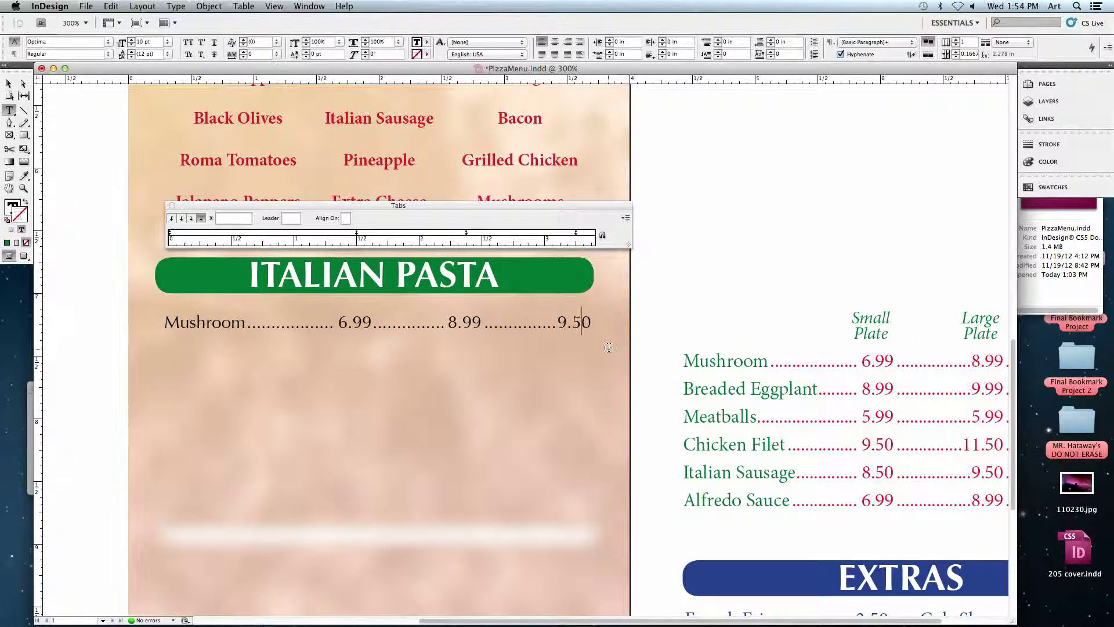
Add a Breaded Eggplant row priced 8.99, 9.99 and 10.50 under Mushroom, then check 10.50's alignment.
{"action": "left_click", "coordinate": [586, 324]}
{"action": "key", "text": "Home"}
{"action": "type", "text": "Breaded"}
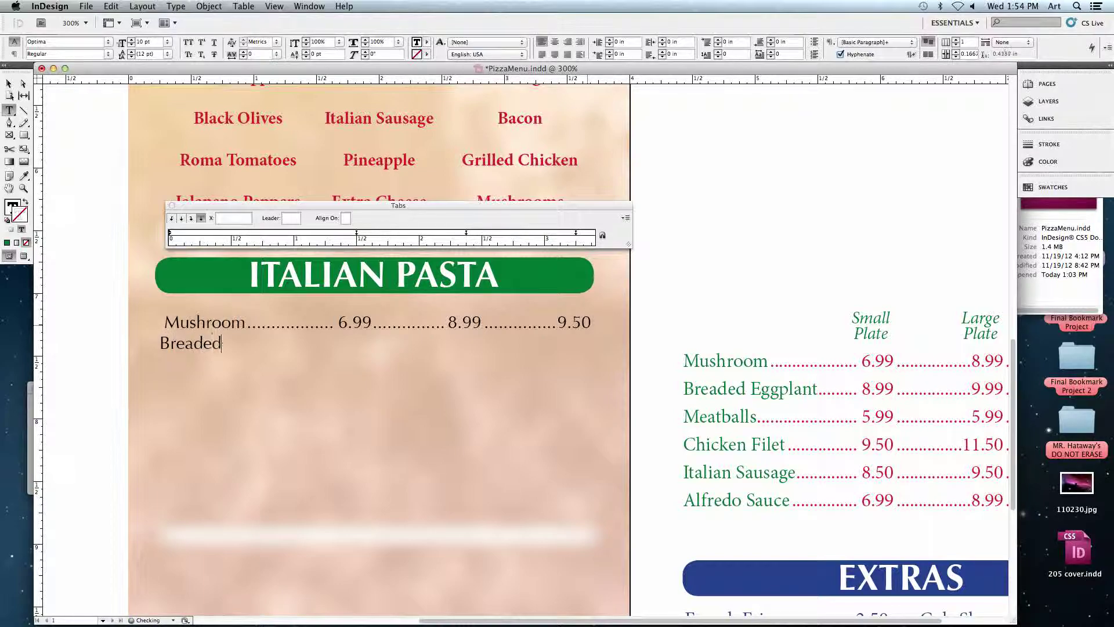
{"action": "type", "text": " Eggplant"}
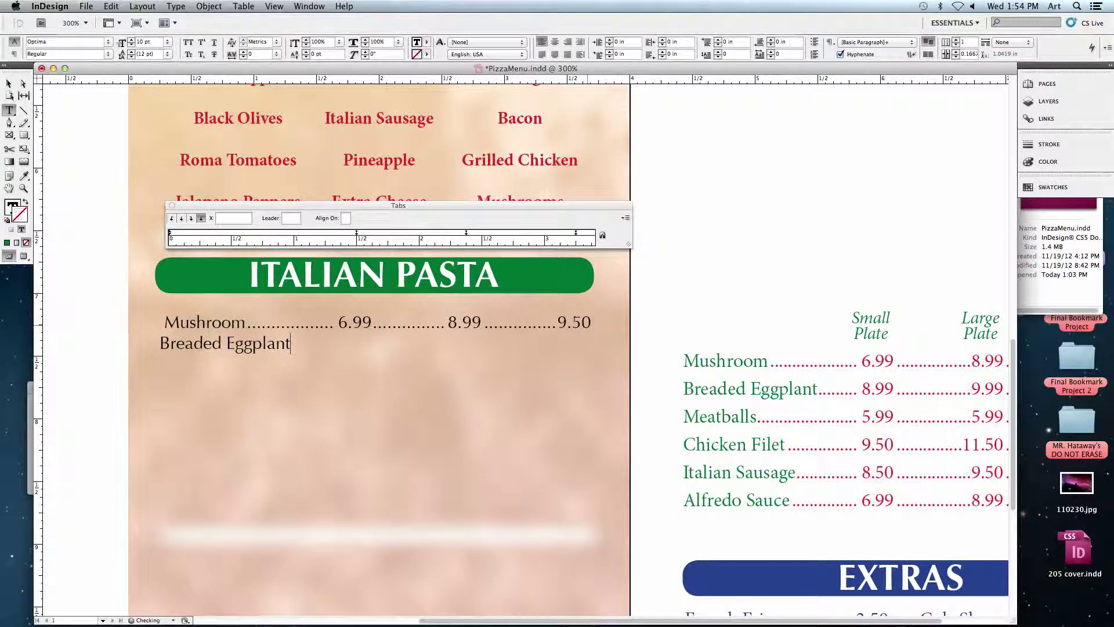
{"action": "key", "text": "Tab"}
{"action": "type", "text": "8.99"}
{"action": "key", "text": "Tab"}
{"action": "type", "text": "9.99"}
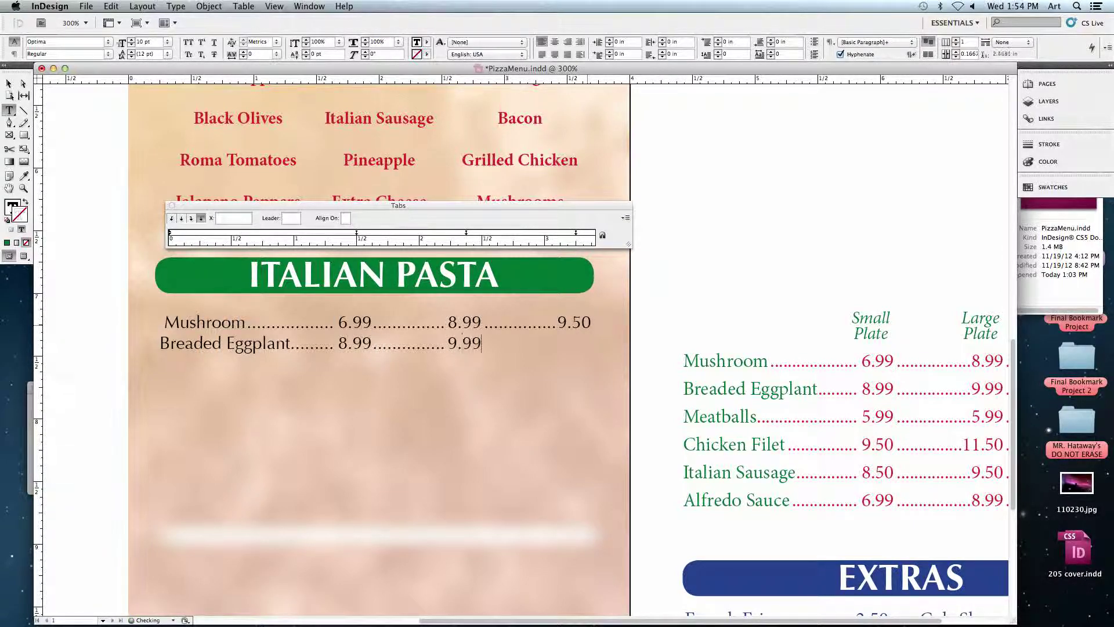
{"action": "key", "text": "Tab"}
{"action": "type", "text": "10.50"}
{"action": "key", "text": "Return"}
{"action": "left_click_drag", "start_coordinate": [557, 322], "coordinate": [589, 344]}
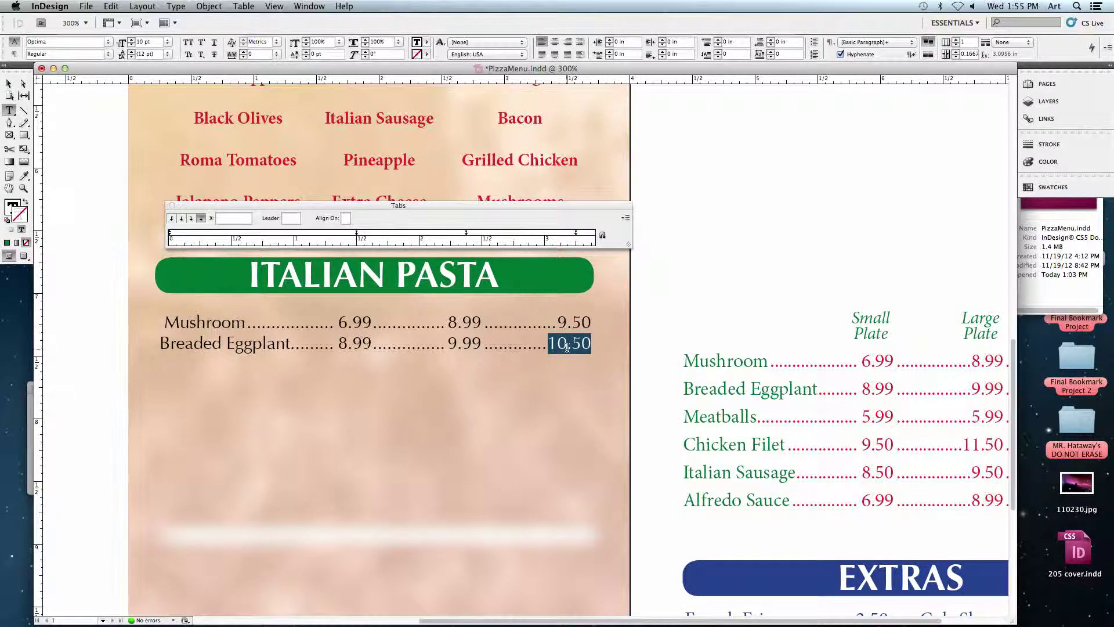
Start a Meatballs row and correct its mistyped first price to 5.99.
{"action": "left_click", "coordinate": [589, 343]}
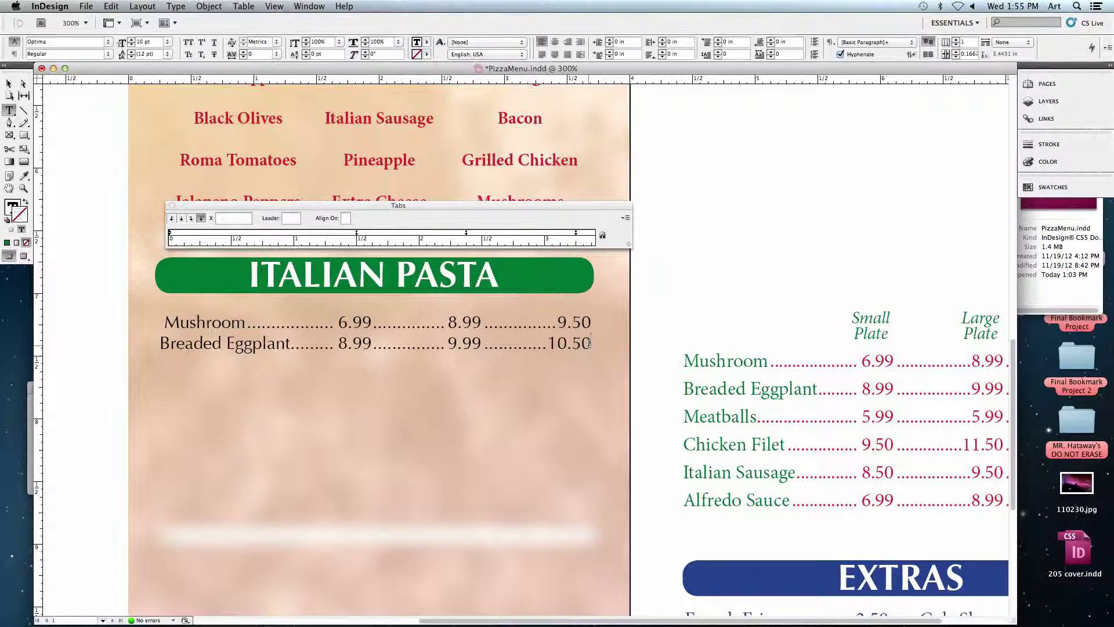
{"action": "key", "text": "Return"}
{"action": "type", "text": "Meatballs"}
{"action": "key", "text": "Tab"}
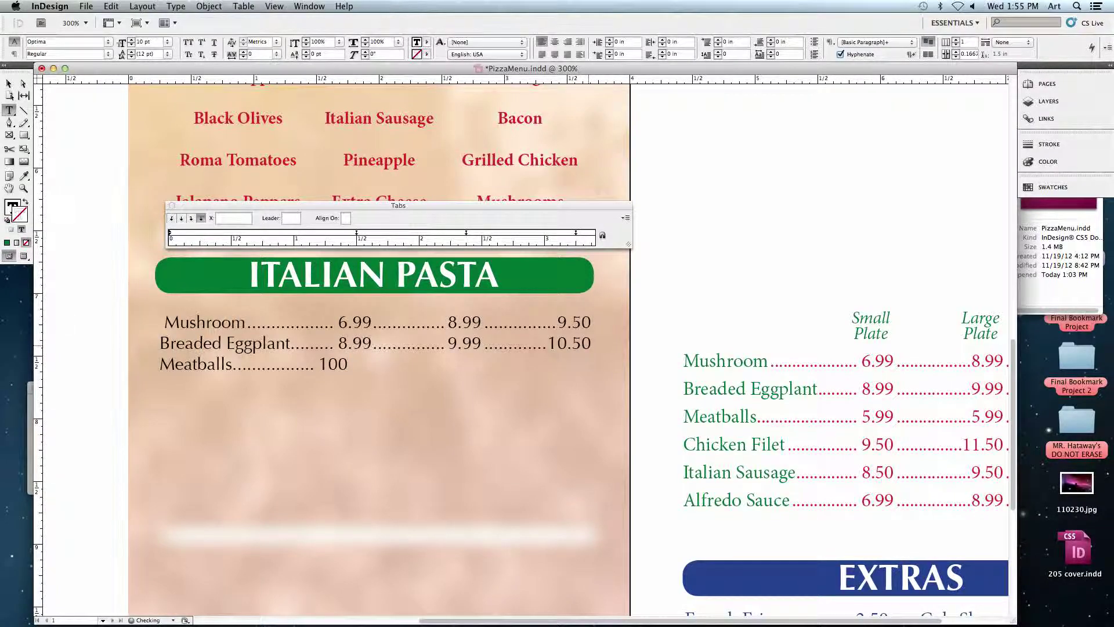
{"action": "type", "text": "8963"}
{"action": "left_click_drag", "start_coordinate": [319, 364], "coordinate": [393, 366]}
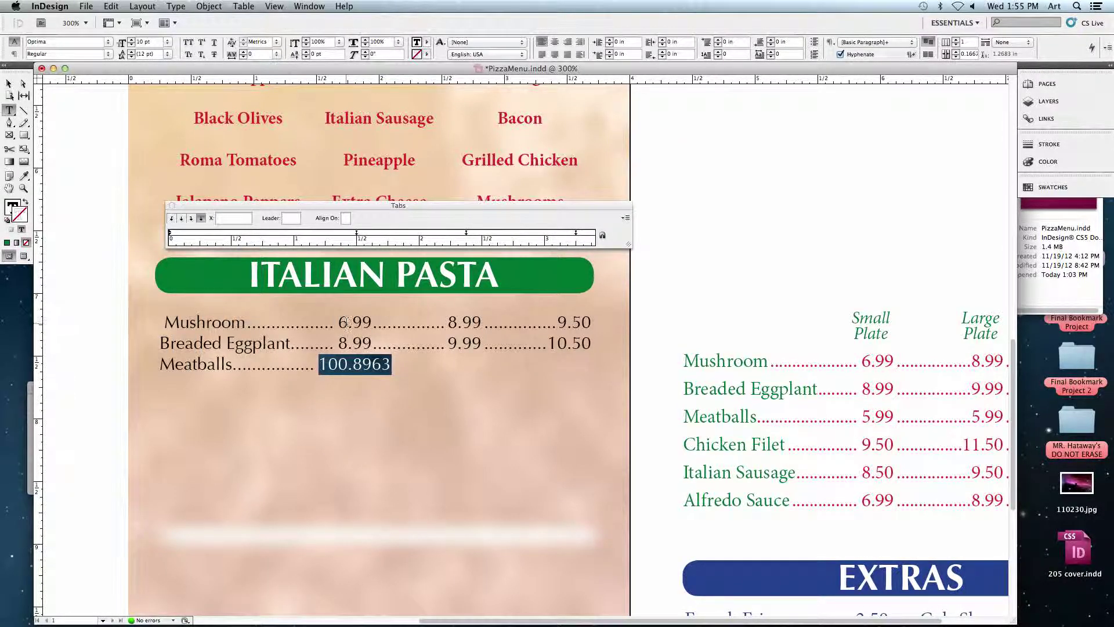
{"action": "left_click", "coordinate": [351, 364]}
{"action": "mouse_move", "coordinate": [324, 364]}
{"action": "left_mouse_down"}
{"action": "mouse_move", "coordinate": [380, 364]}
{"action": "mouse_move", "coordinate": [319, 364]}
{"action": "mouse_move", "coordinate": [343, 364]}
{"action": "left_mouse_up"}
{"action": "double_click", "coordinate": [373, 364]}
{"action": "type", "text": "5.99................"}
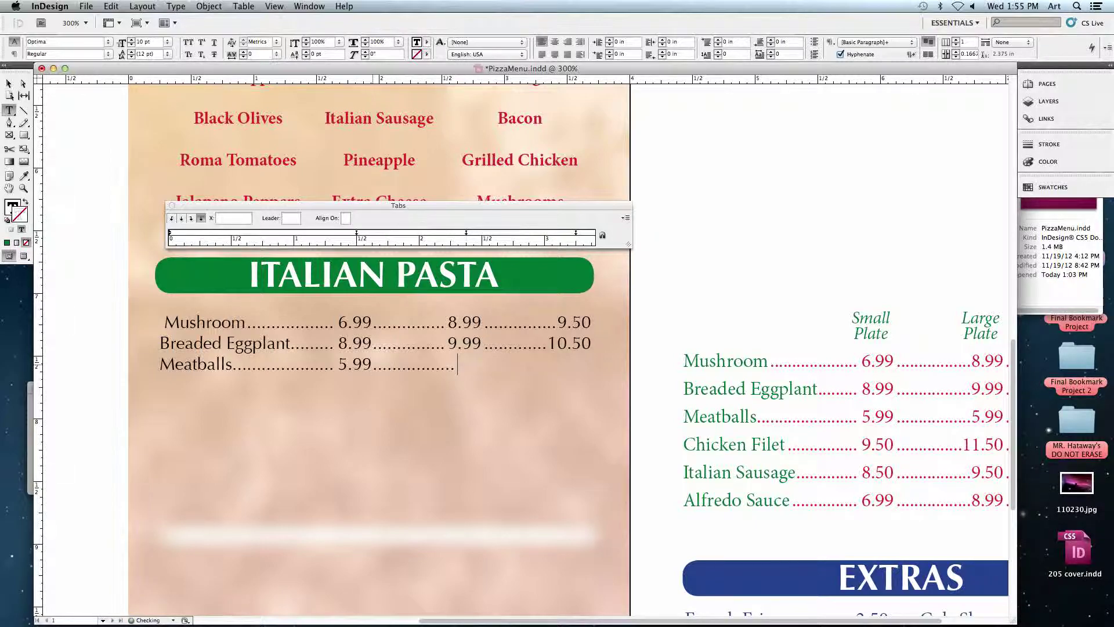
Enter the remaining Meatballs prices 5.99 and 6.00, then select its leaders and prices.
{"action": "key", "text": "Tab"}
{"action": "type", "text": "5.99"}
{"action": "key", "text": "Tab"}
{"action": "type", "text": "6.99"}
{"action": "key", "text": "BackSpace"}
{"action": "key", "text": "BackSpace"}
{"action": "type", "text": "00"}
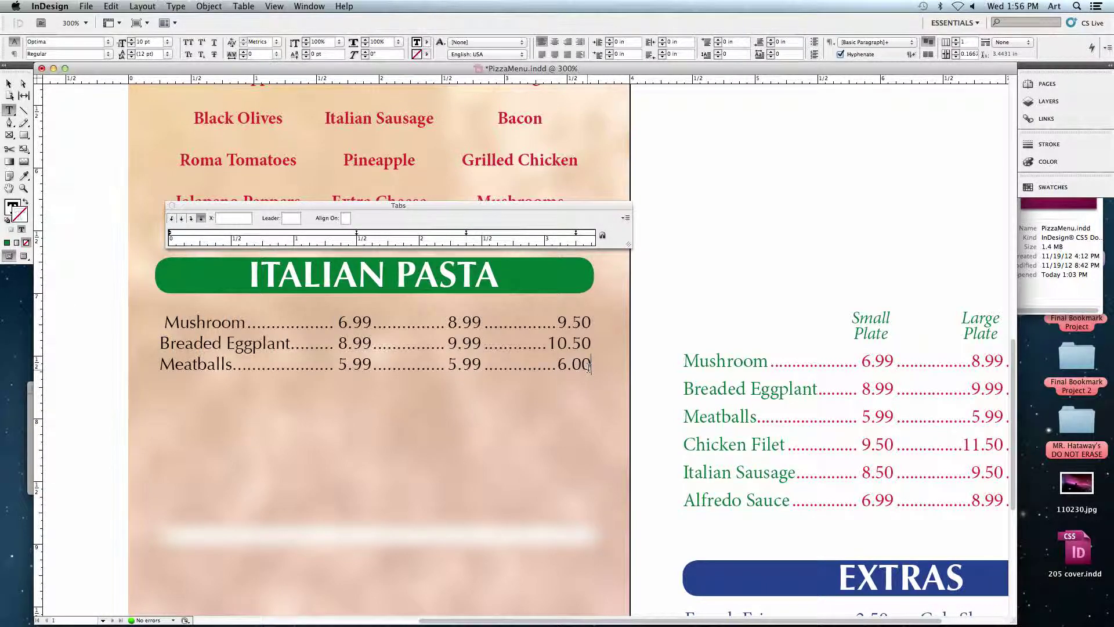
{"action": "left_click_drag", "start_coordinate": [592, 364], "coordinate": [234, 364]}
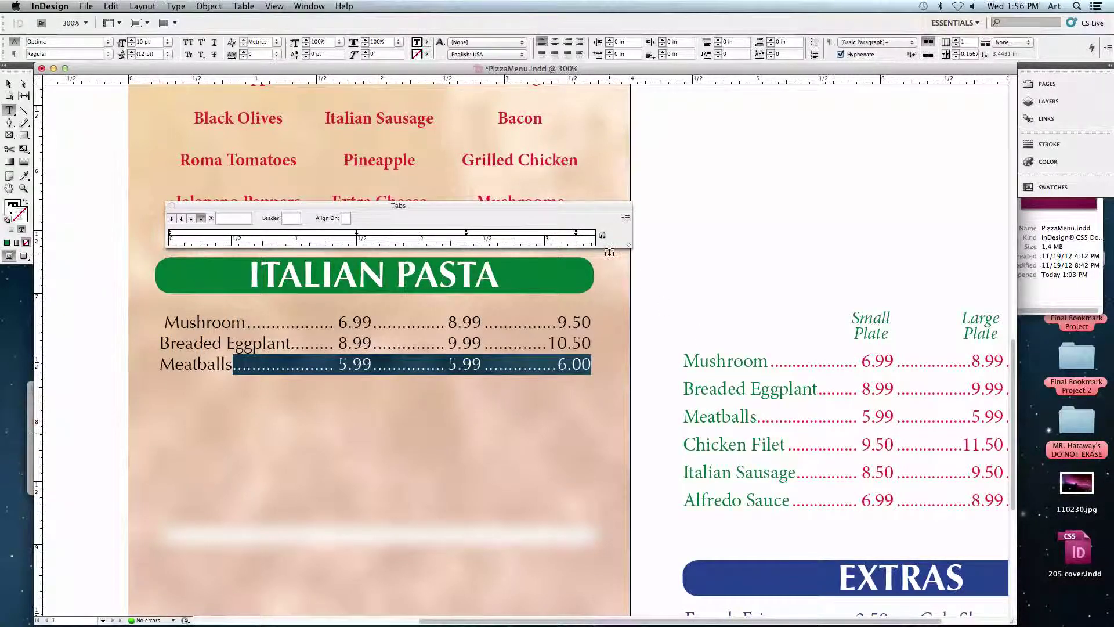
Colour the Meatballs prices red (C=15 M=100 Y=100 K=0) and the word Meatballs dark green.
{"action": "left_click", "coordinate": [426, 48]}
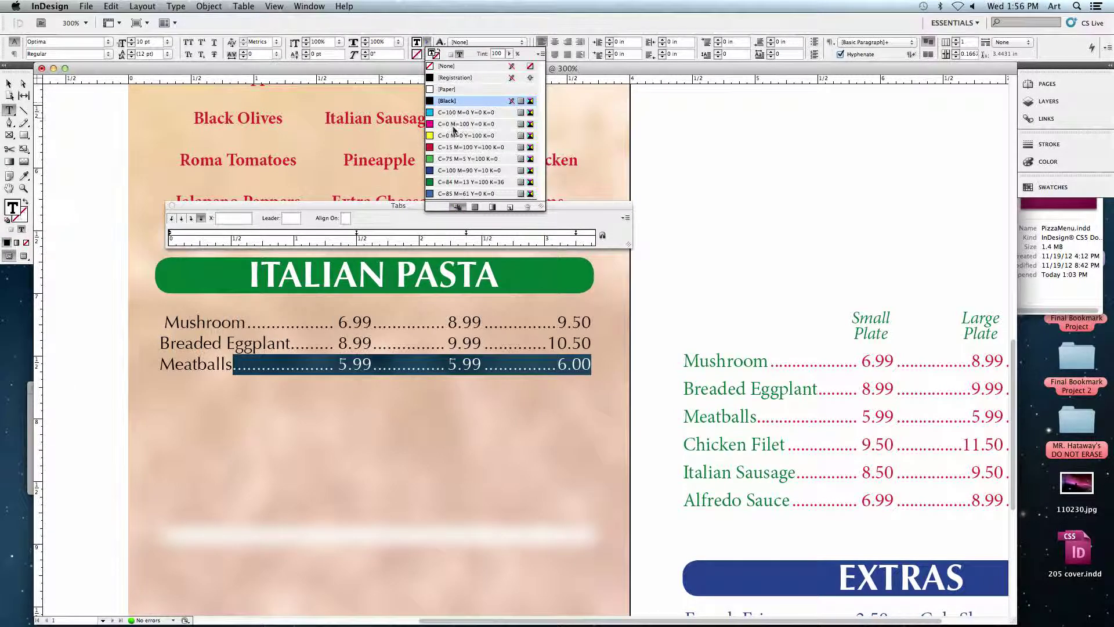
{"action": "left_click", "coordinate": [458, 148]}
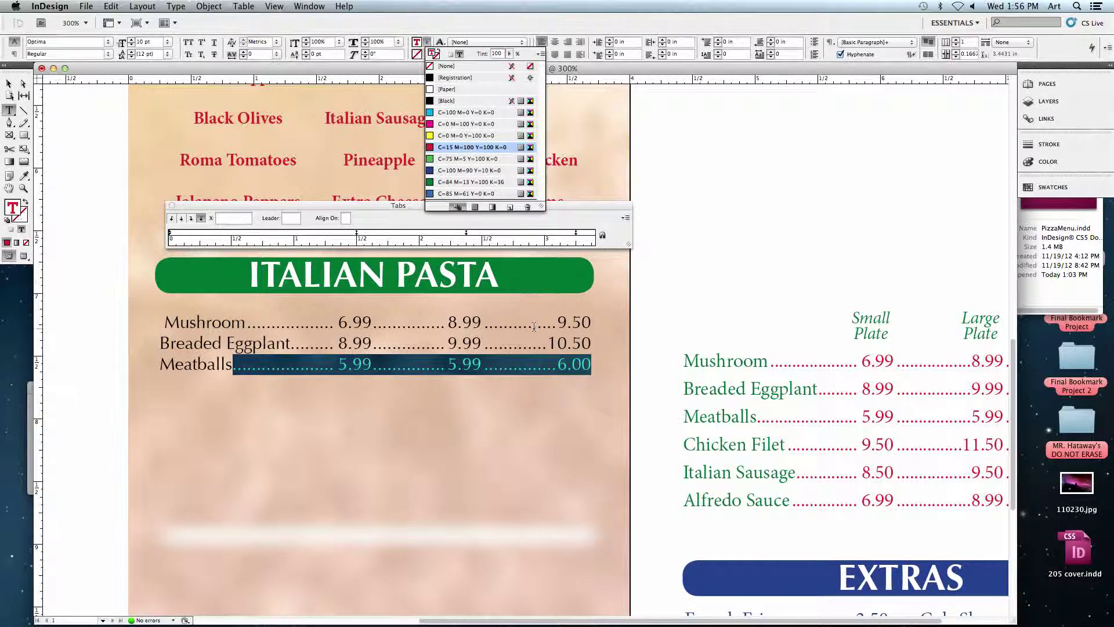
{"action": "left_click", "coordinate": [293, 367]}
{"action": "scroll", "coordinate": [294, 367], "scroll_direction": "left", "scroll_amount": 3}
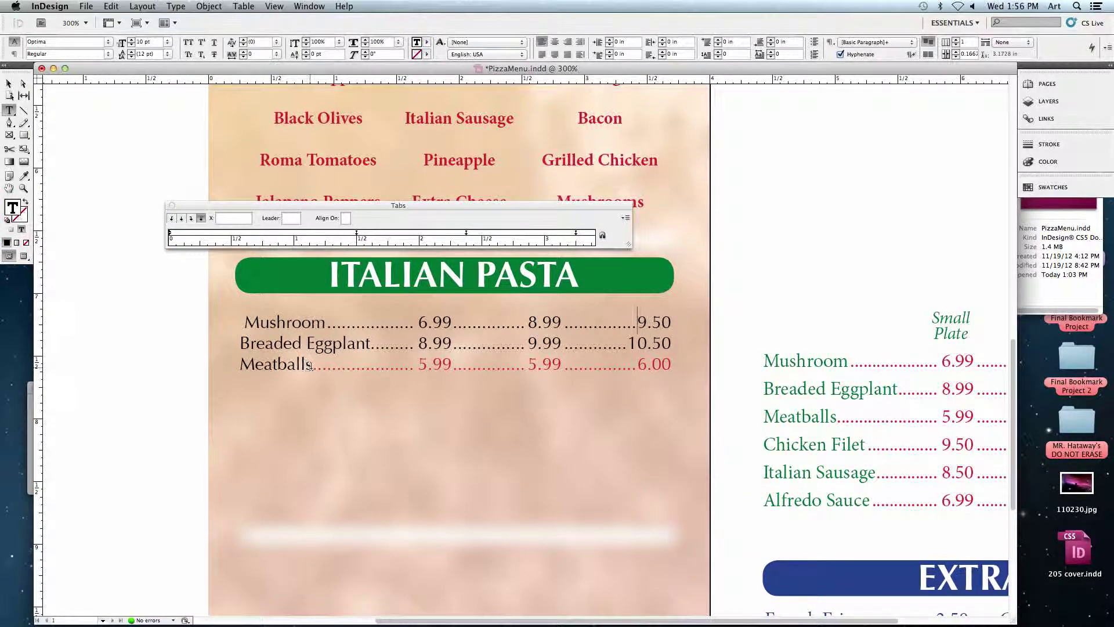
{"action": "left_click_drag", "start_coordinate": [314, 365], "coordinate": [239, 364]}
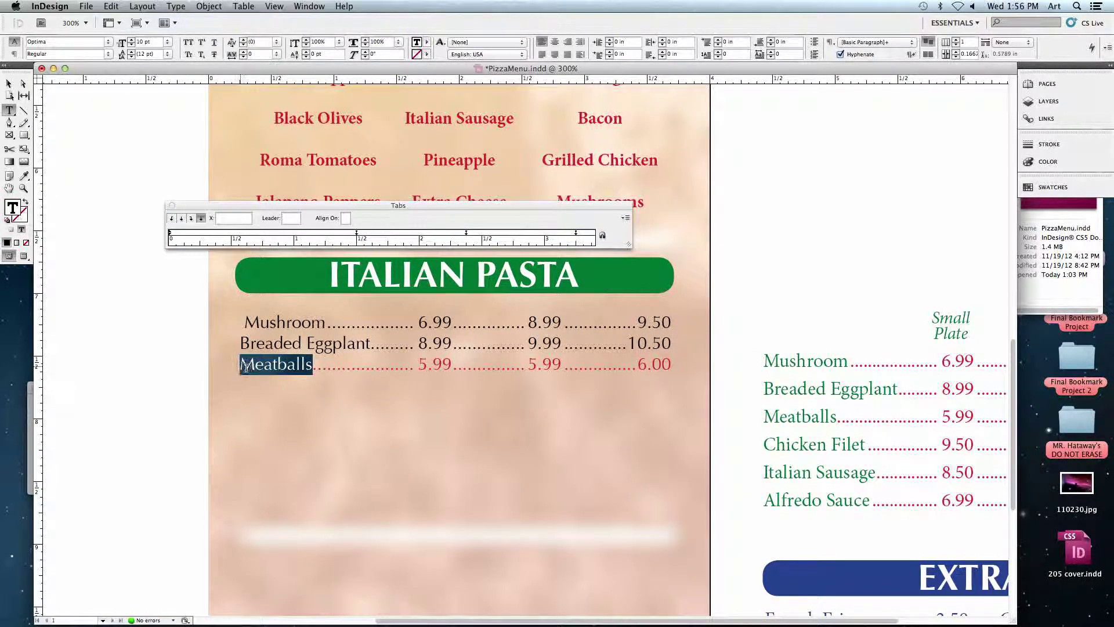
{"action": "left_click", "coordinate": [428, 43]}
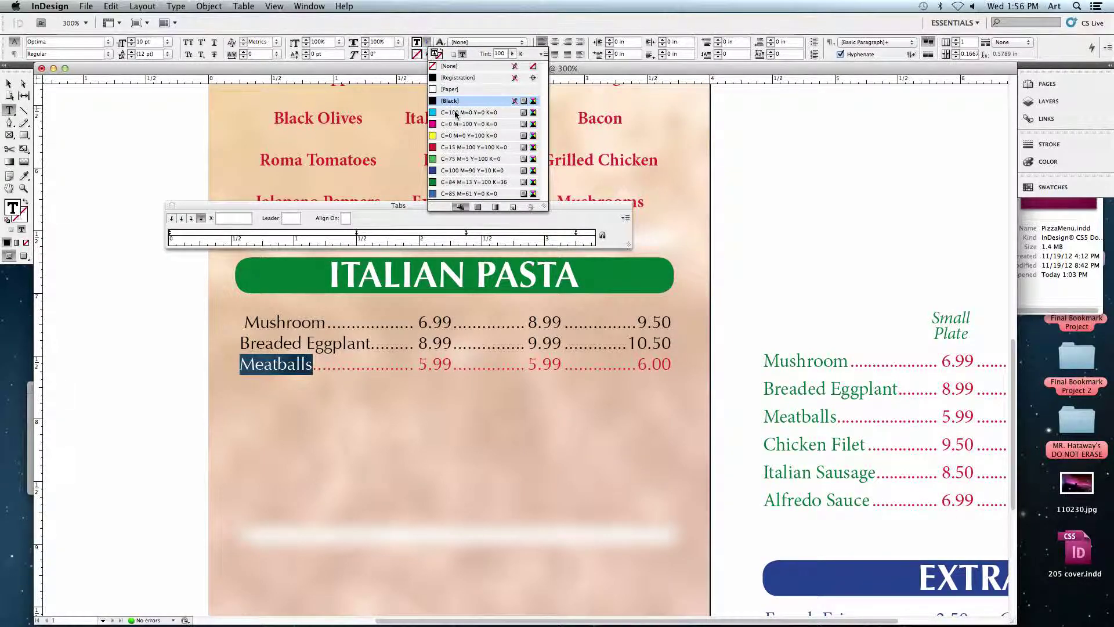
{"action": "left_click", "coordinate": [447, 181]}
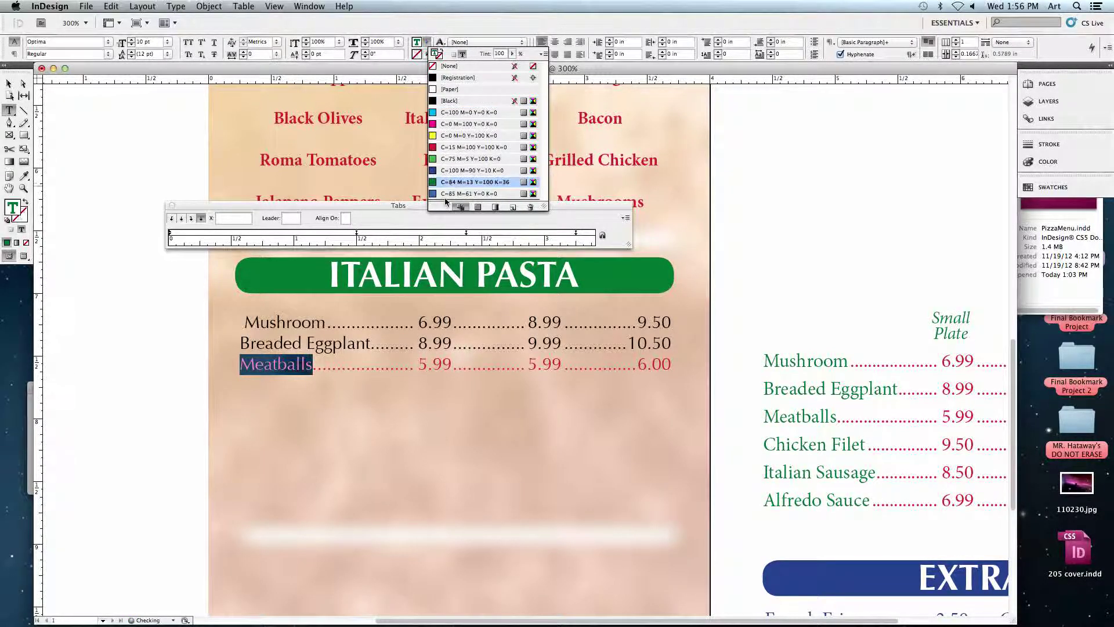
{"action": "left_click", "coordinate": [307, 339]}
Make Breaded Eggplant and Mushroom dark green (C=84 M=13 Y=100 K=36), fixing Breaded Eggplant's mistaken red.
{"action": "left_click_drag", "start_coordinate": [240, 343], "coordinate": [369, 346]}
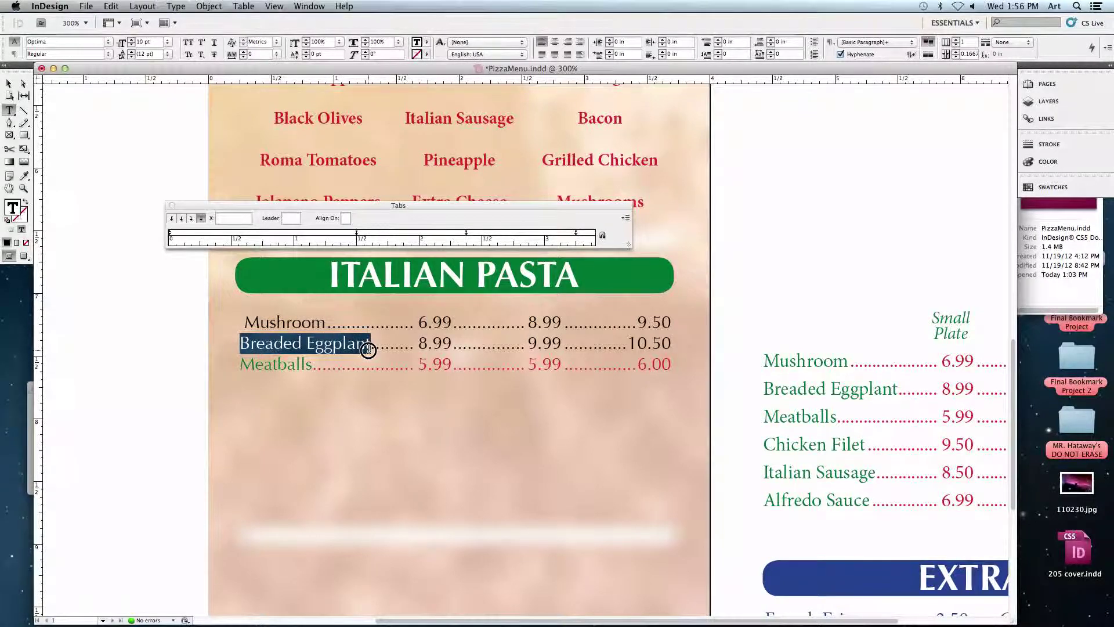
{"action": "left_click", "coordinate": [424, 46]}
{"action": "left_click", "coordinate": [455, 147]}
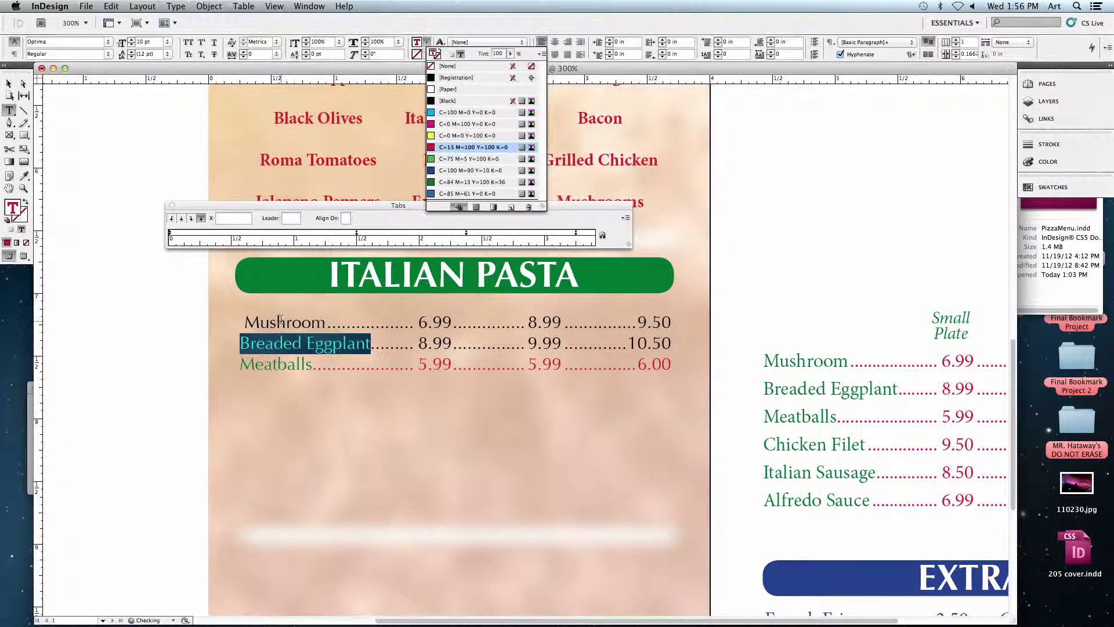
{"action": "left_click_drag", "start_coordinate": [245, 322], "coordinate": [326, 322]}
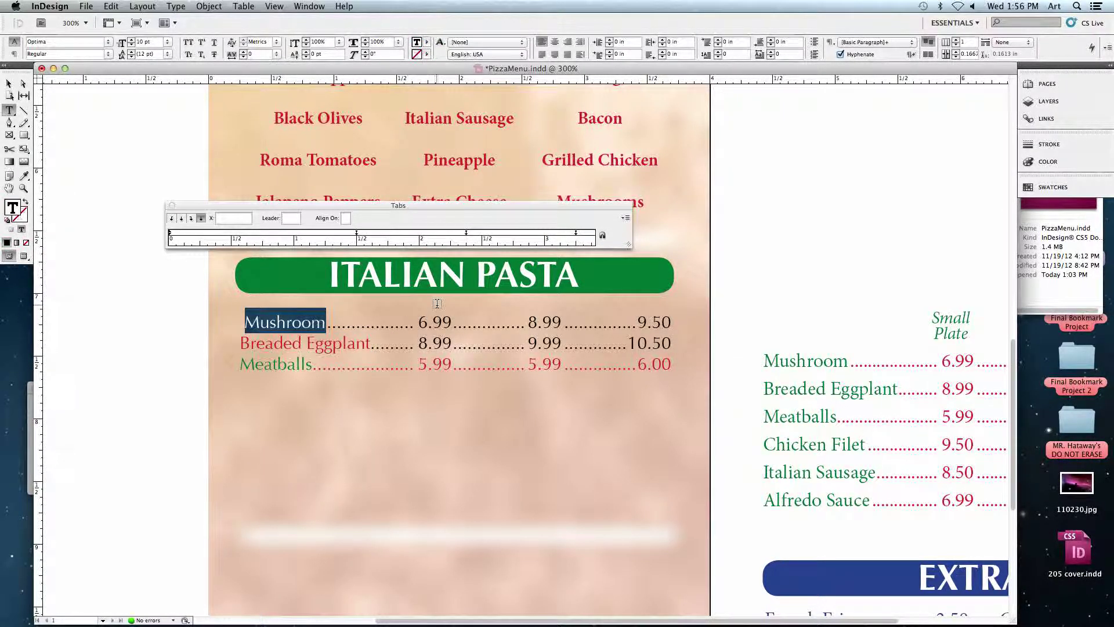
{"action": "left_click", "coordinate": [427, 44]}
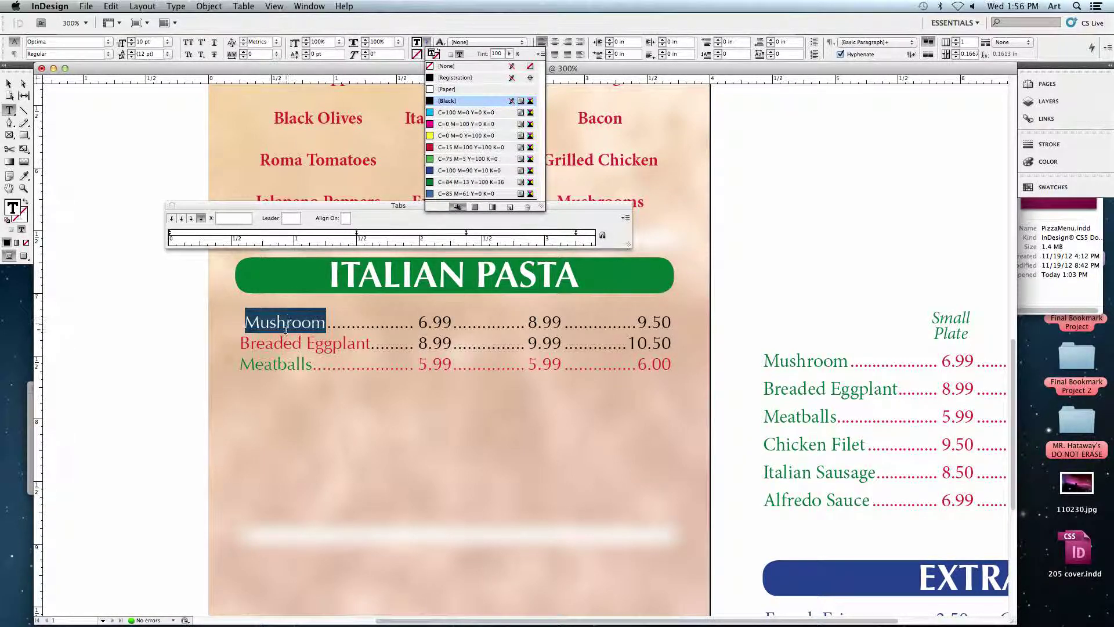
{"action": "left_click_drag", "start_coordinate": [241, 343], "coordinate": [370, 344]}
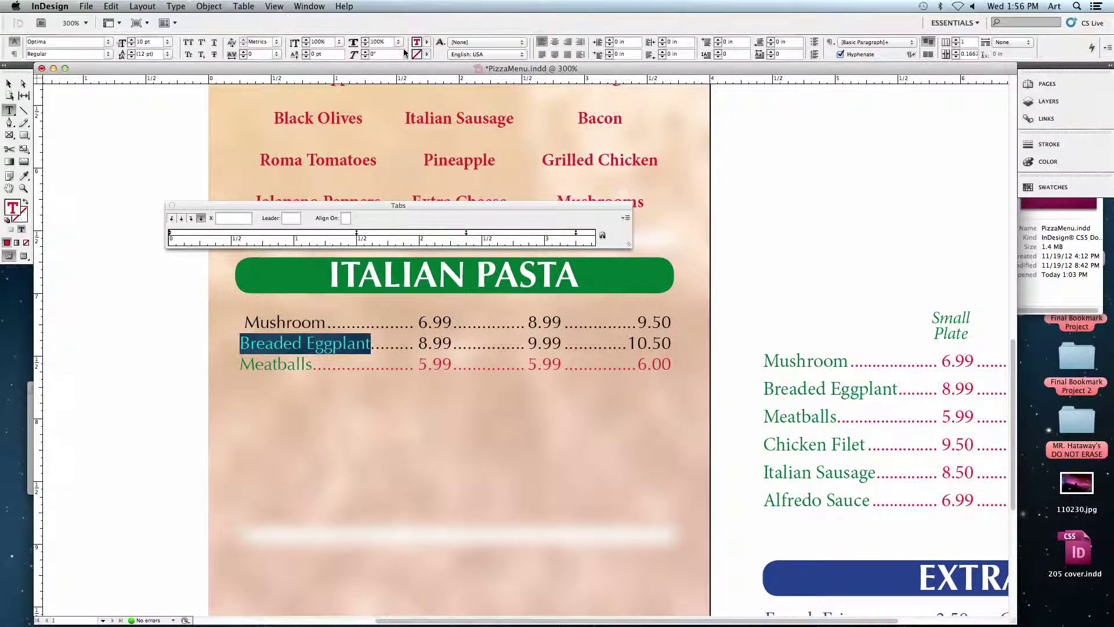
{"action": "left_click", "coordinate": [426, 44]}
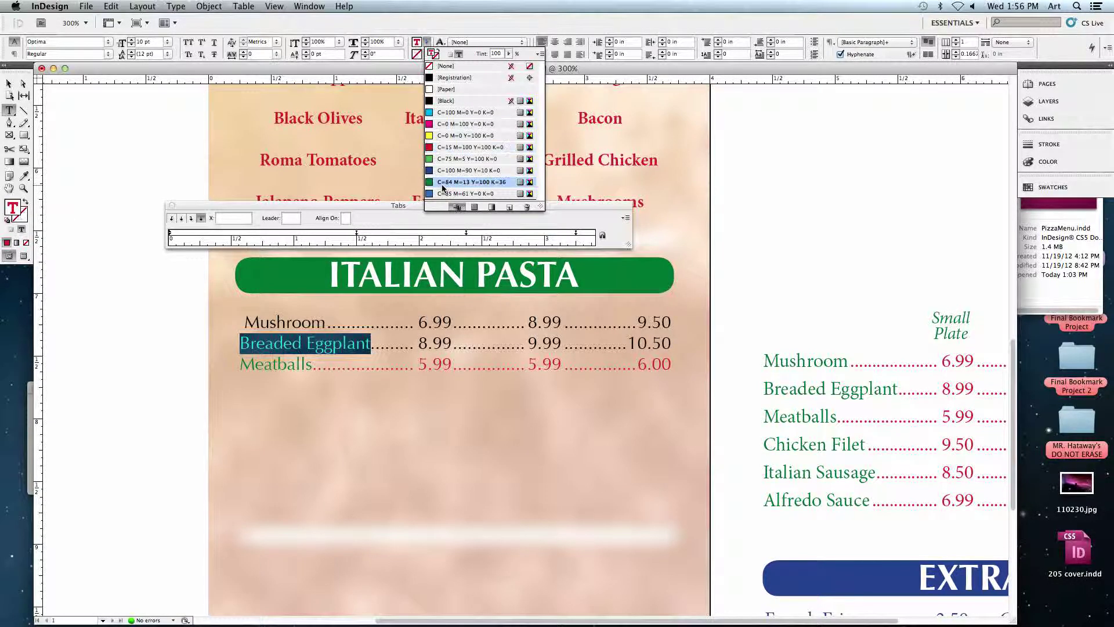
{"action": "left_click", "coordinate": [441, 183]}
{"action": "double_click", "coordinate": [299, 323]}
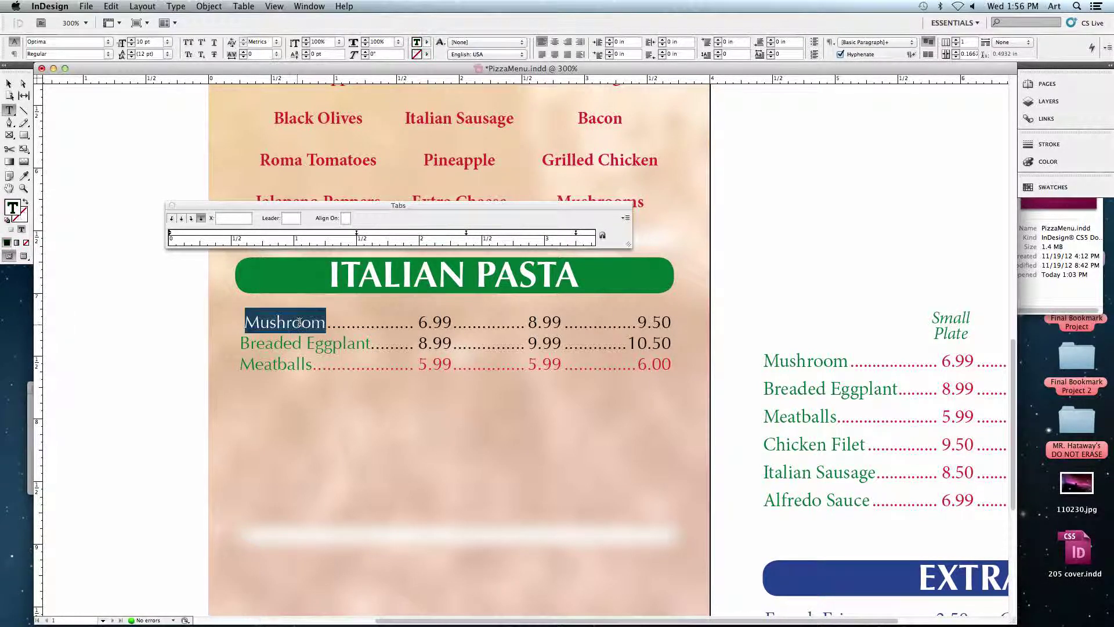
{"action": "left_click", "coordinate": [426, 43]}
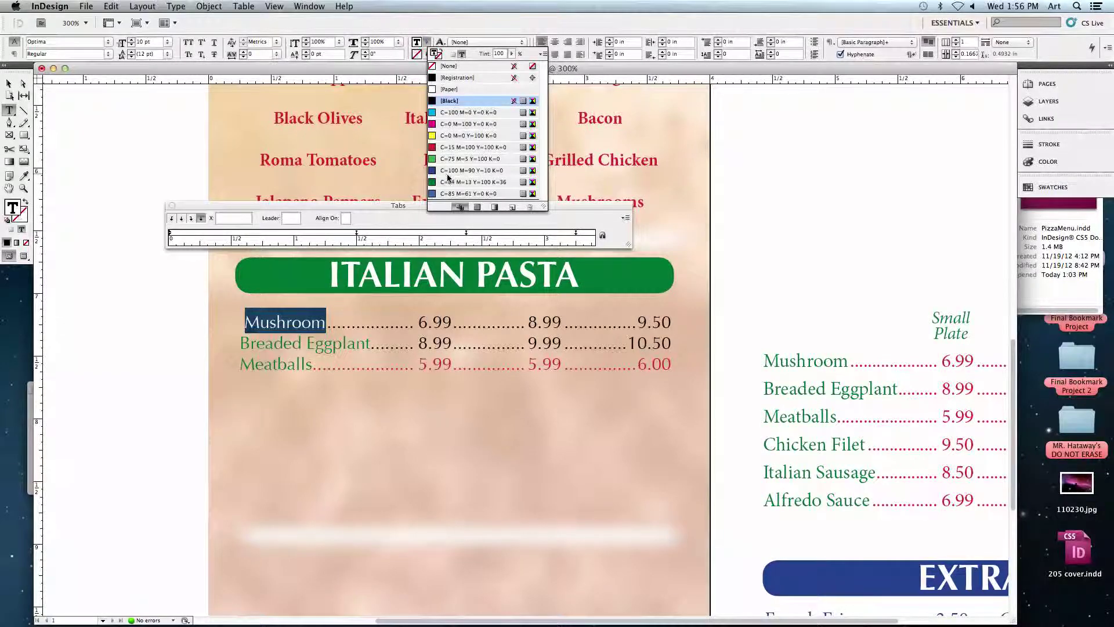
{"action": "left_click", "coordinate": [448, 182]}
Colour the Mushroom and Breaded Eggplant leaders and prices red.
{"action": "left_click_drag", "start_coordinate": [327, 322], "coordinate": [676, 321]}
{"action": "left_click", "coordinate": [427, 43]}
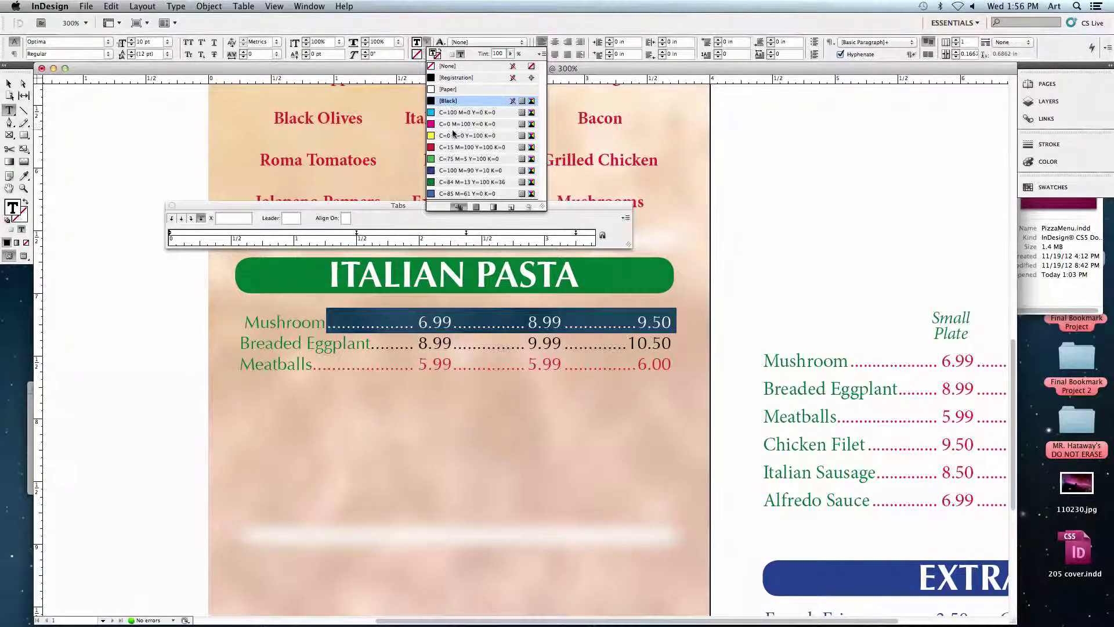
{"action": "left_click_drag", "start_coordinate": [370, 343], "coordinate": [673, 345]}
{"action": "left_click", "coordinate": [426, 42]}
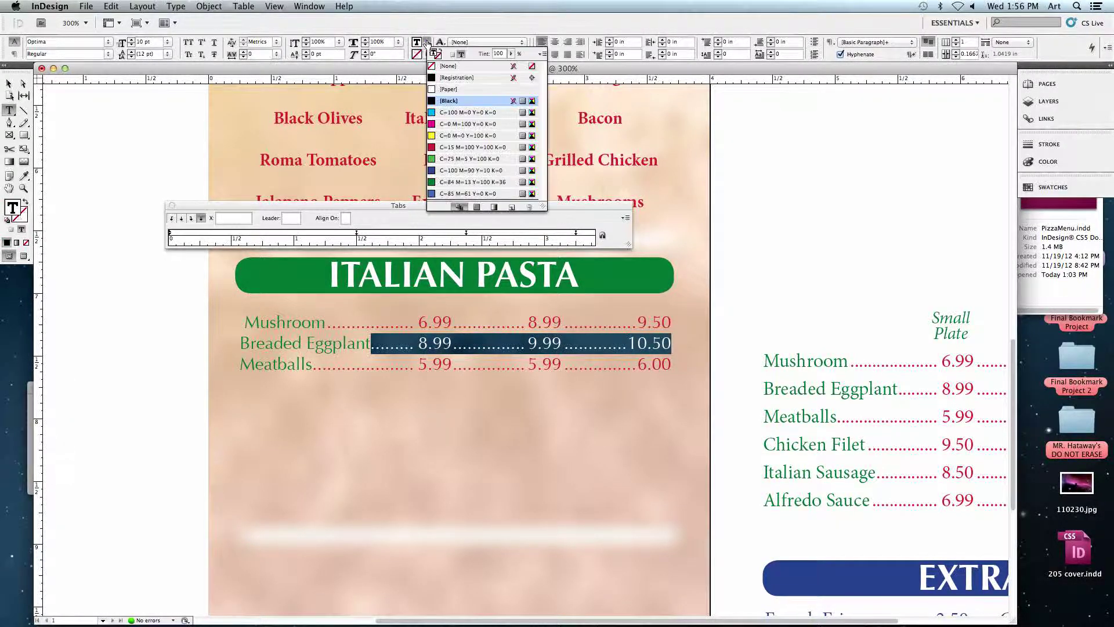
{"action": "left_click", "coordinate": [453, 147]}
{"action": "left_click", "coordinate": [646, 332]}
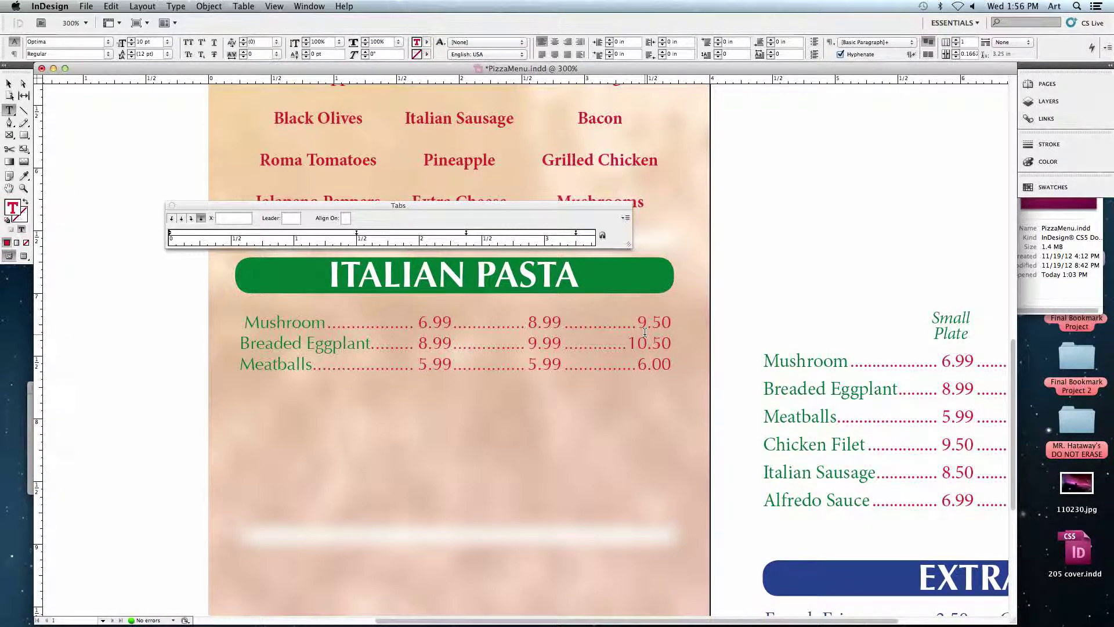
Pan to the pasteboard price list and Extras frame, then zoom out to see the spread.
{"action": "scroll", "coordinate": [663, 367], "scroll_direction": "down", "scroll_amount": 5}
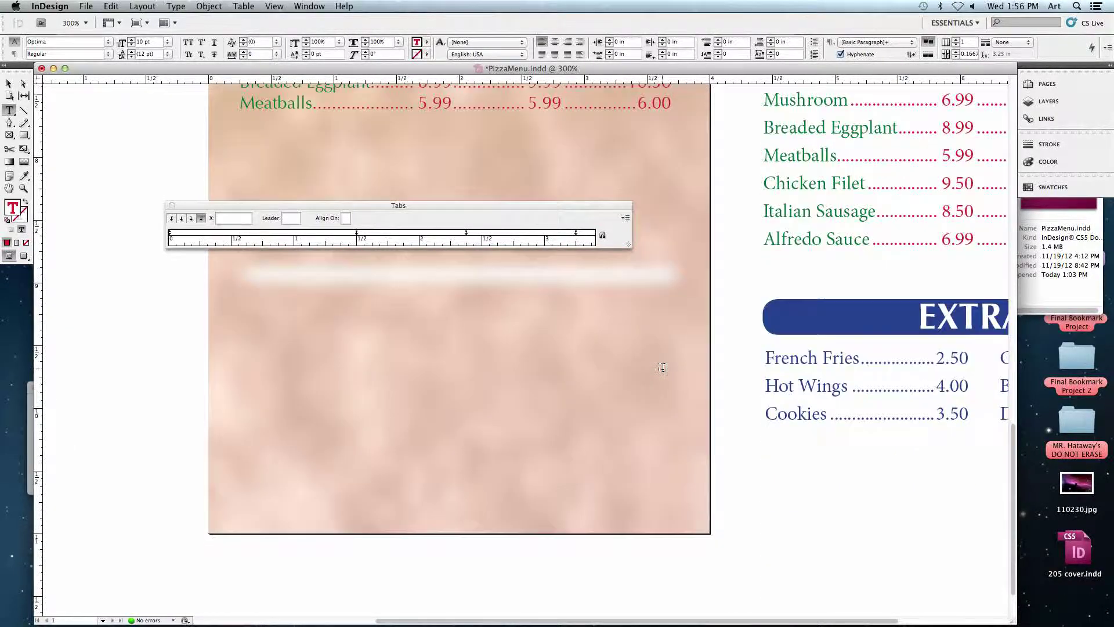
{"action": "key", "text": "Escape"}
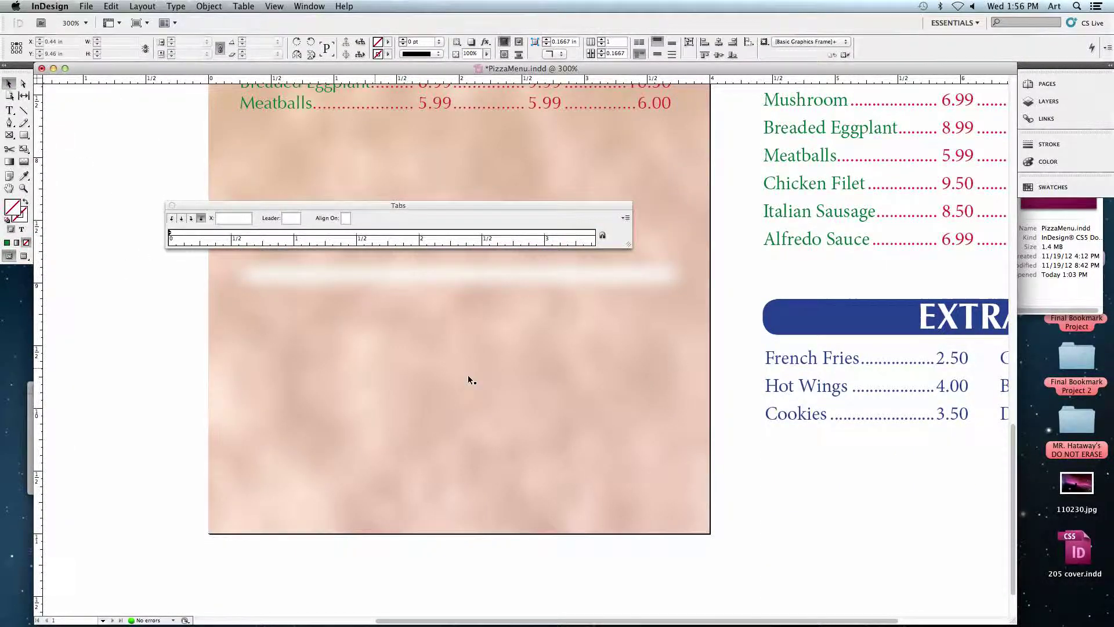
{"action": "left_click_drag", "start_coordinate": [697, 362], "coordinate": [495, 366]}
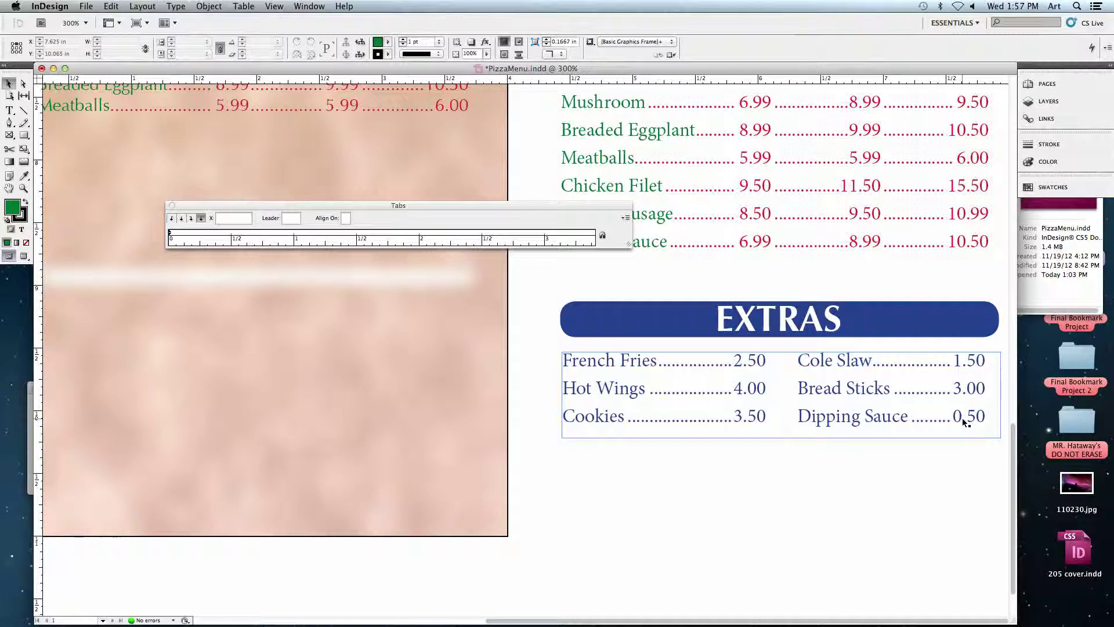
{"action": "left_click", "coordinate": [872, 517]}
{"action": "key", "text": "super+minus"}
{"action": "key", "text": "super+minus"}
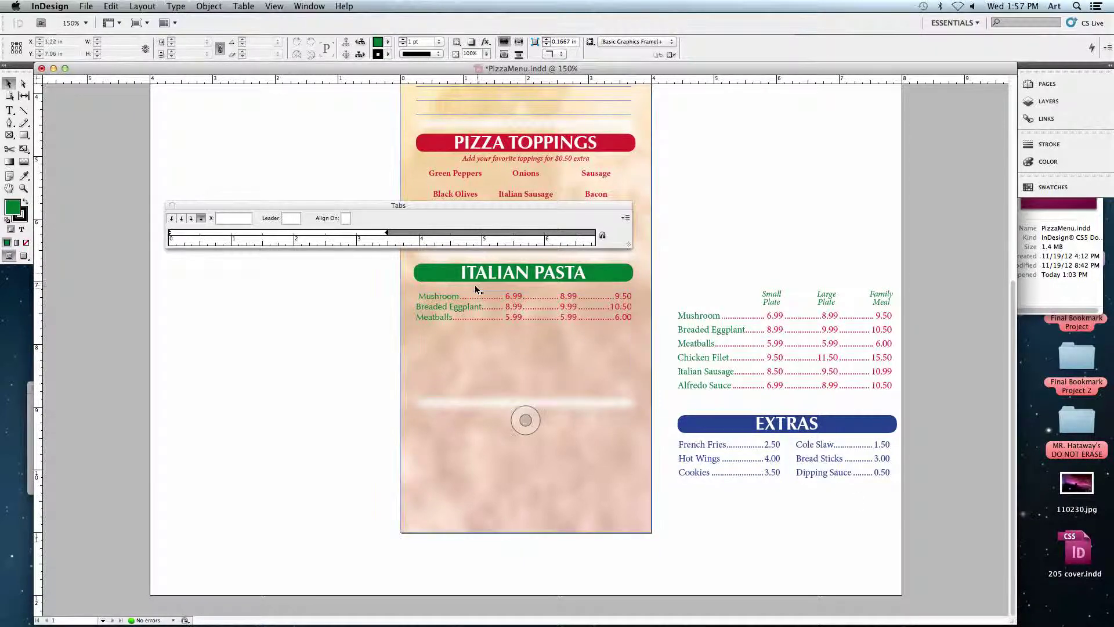
Delete the old ITALIAN PASTA header and pasta price frame, and close the Tabs panel.
{"action": "left_click", "coordinate": [457, 279]}
{"action": "key", "text": "Delete"}
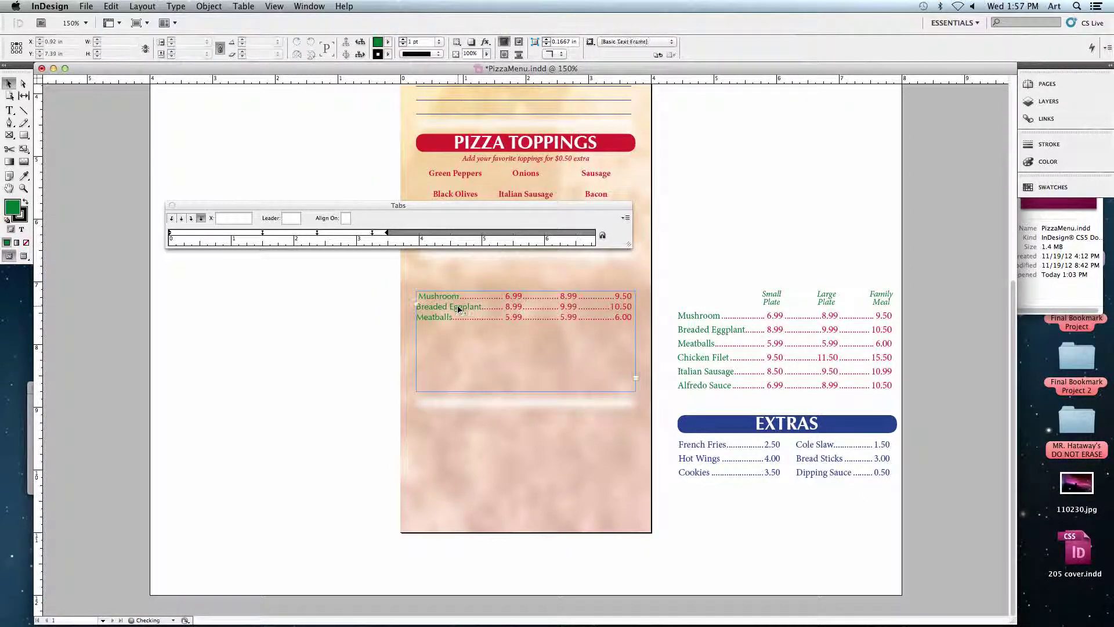
{"action": "left_click", "coordinate": [455, 307]}
{"action": "key", "text": "Delete"}
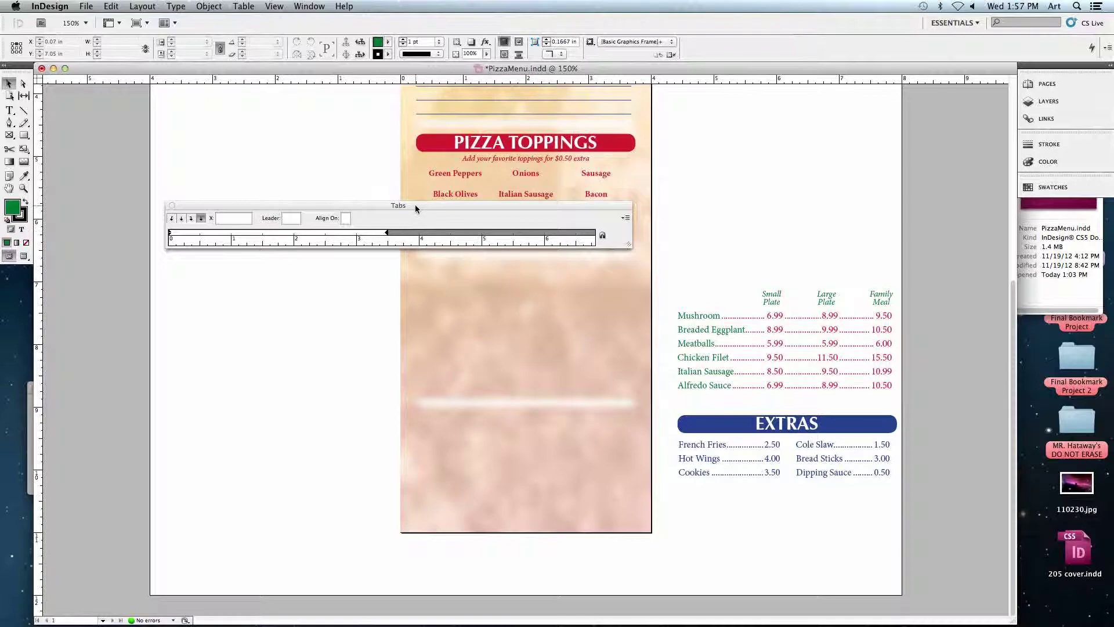
{"action": "left_click_drag", "start_coordinate": [268, 206], "coordinate": [323, 162]}
{"action": "left_click", "coordinate": [229, 158]}
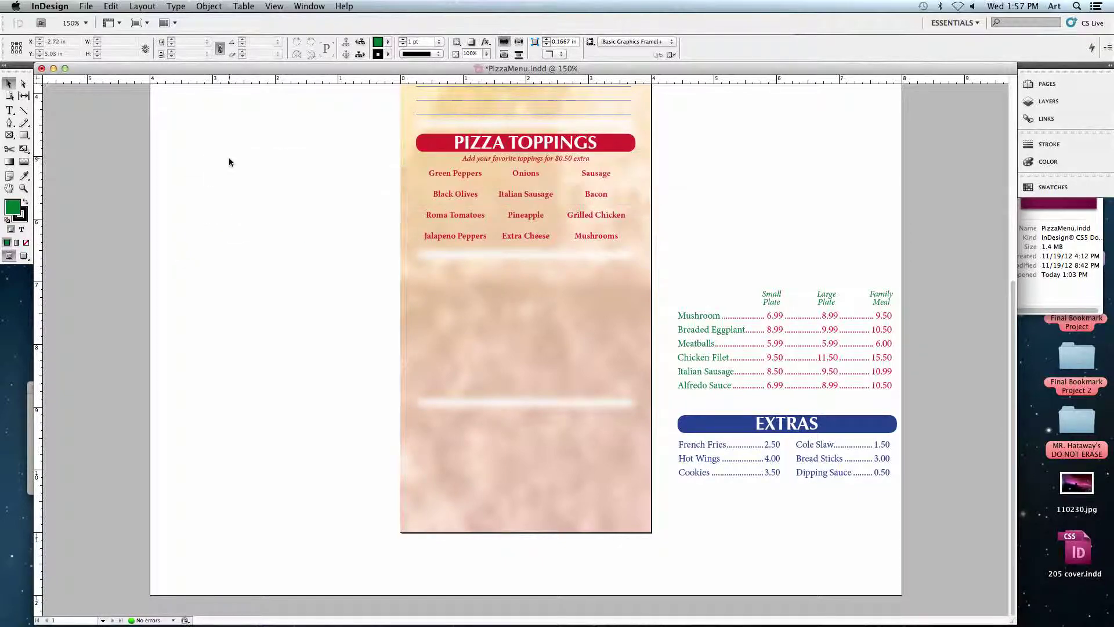
Restore the ITALIAN PASTA header, move the price list and Extras group beneath it, and fit the page.
{"action": "left_click", "coordinate": [700, 283]}
{"action": "left_click", "coordinate": [820, 455]}
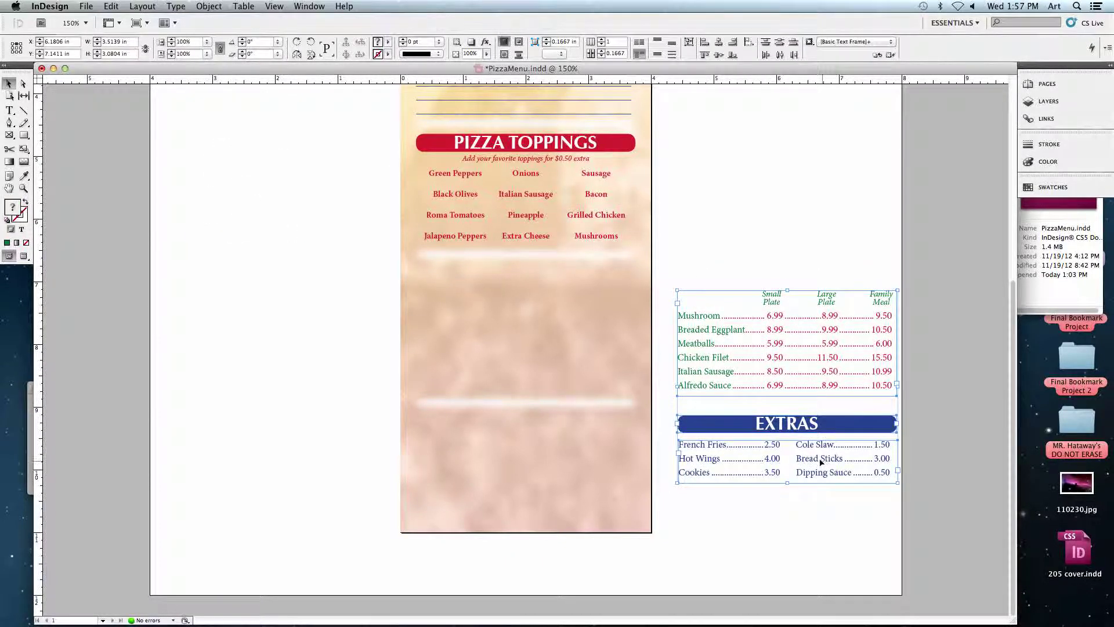
{"action": "key", "text": "ctrl+z"}
{"action": "key", "text": "ctrl+z"}
{"action": "key", "text": "ctrl+z"}
{"action": "key", "text": "ctrl+shift+z"}
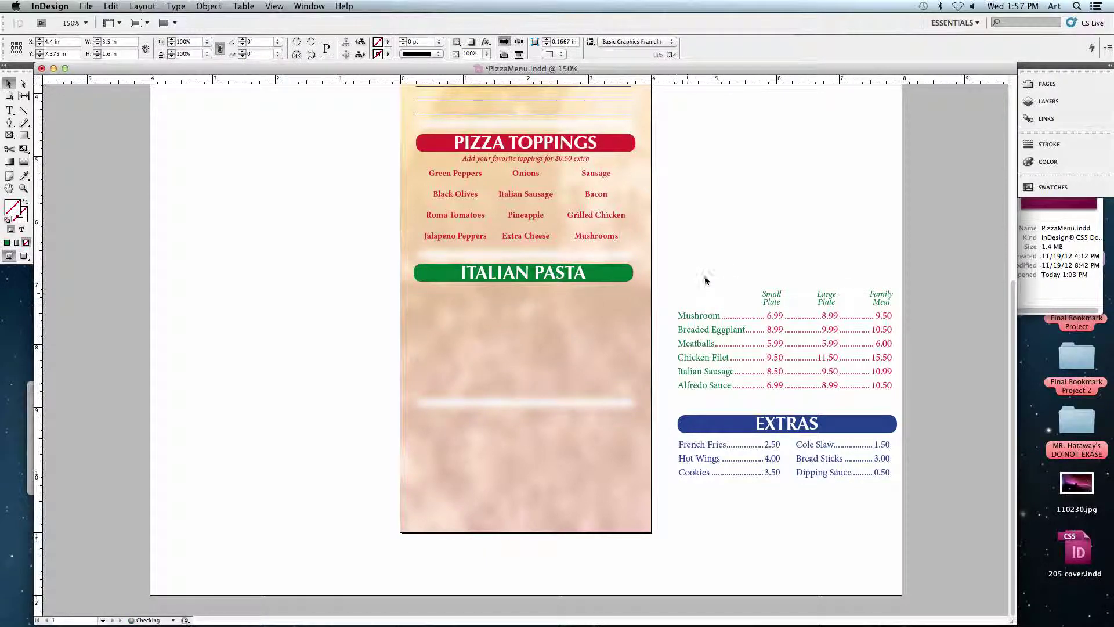
{"action": "left_click", "coordinate": [778, 398]}
{"action": "left_click_drag", "start_coordinate": [857, 459], "coordinate": [593, 452]}
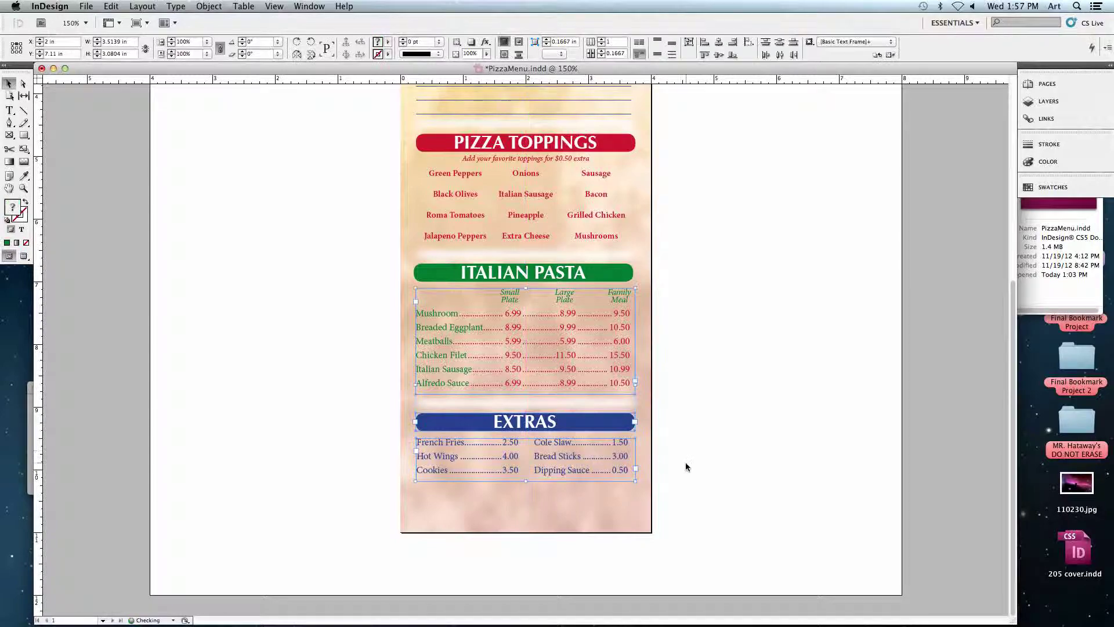
{"action": "left_click", "coordinate": [708, 412]}
{"action": "left_click_drag", "start_coordinate": [704, 310], "coordinate": [704, 420]}
{"action": "left_click_drag", "start_coordinate": [719, 239], "coordinate": [721, 376]}
{"action": "key", "text": "super+0"}
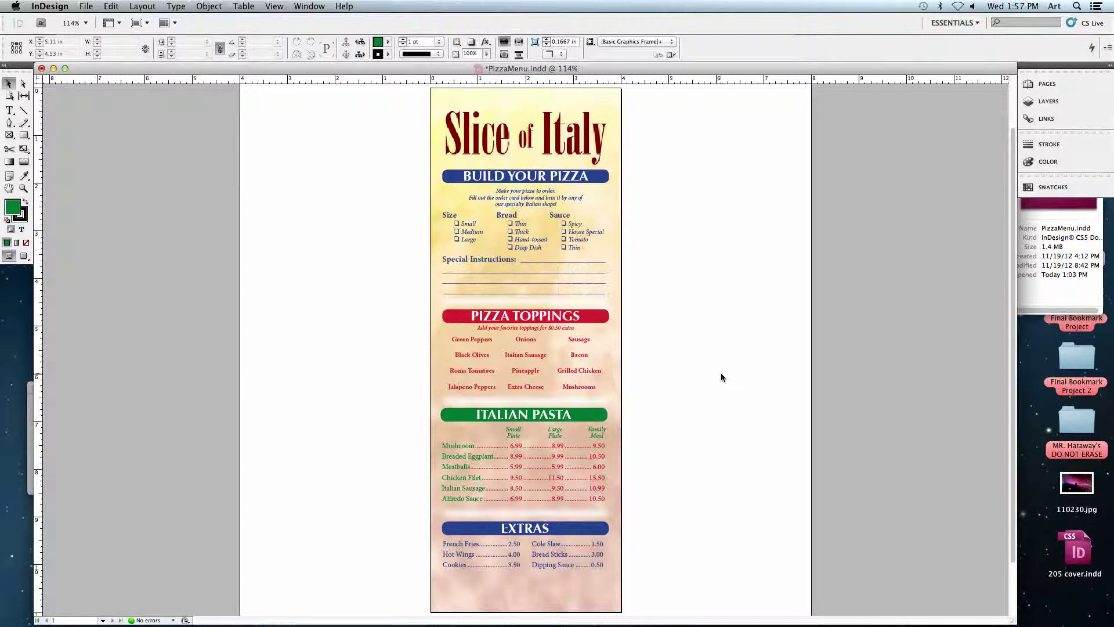
Save PizzaMenu.indd and choose the High Quality Print Adobe PDF preset.
{"action": "left_click", "coordinate": [90, 6]}
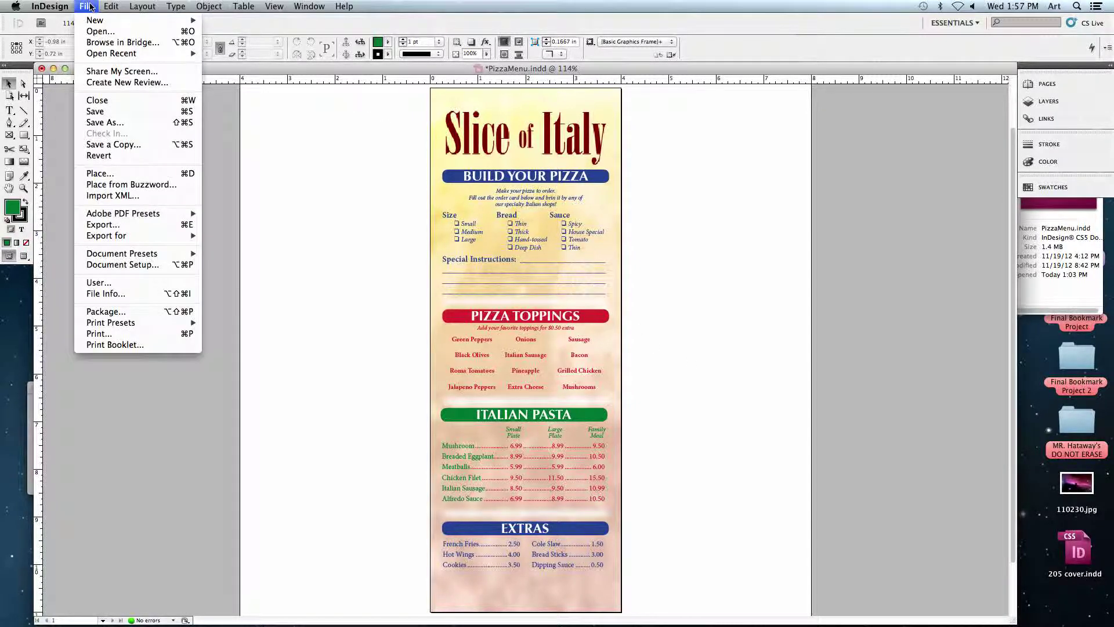
{"action": "left_click", "coordinate": [90, 112]}
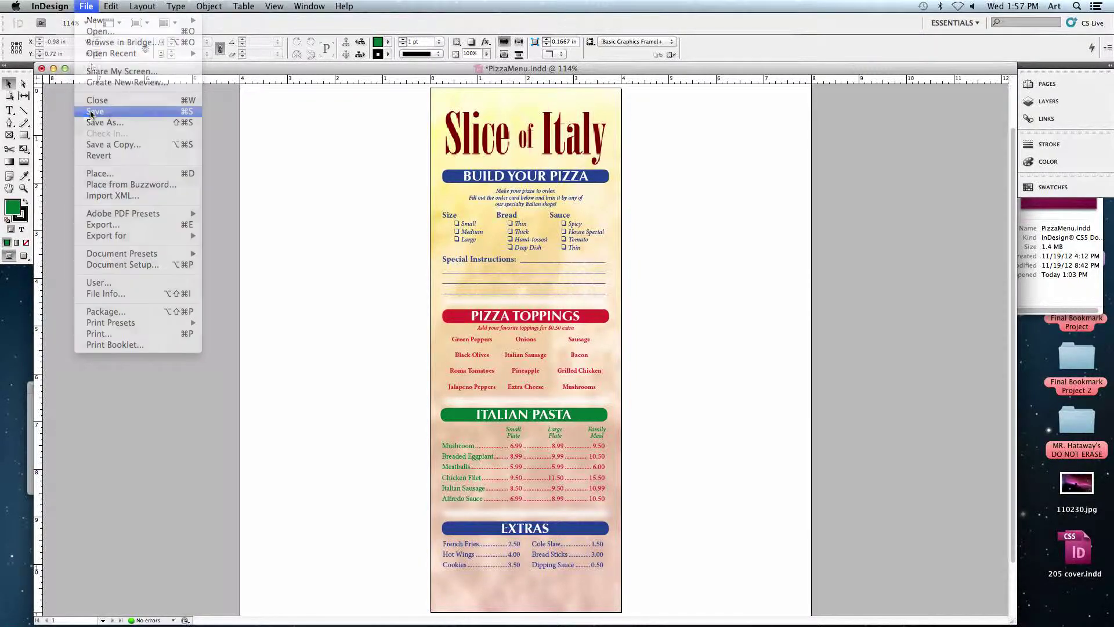
{"action": "left_click", "coordinate": [87, 8]}
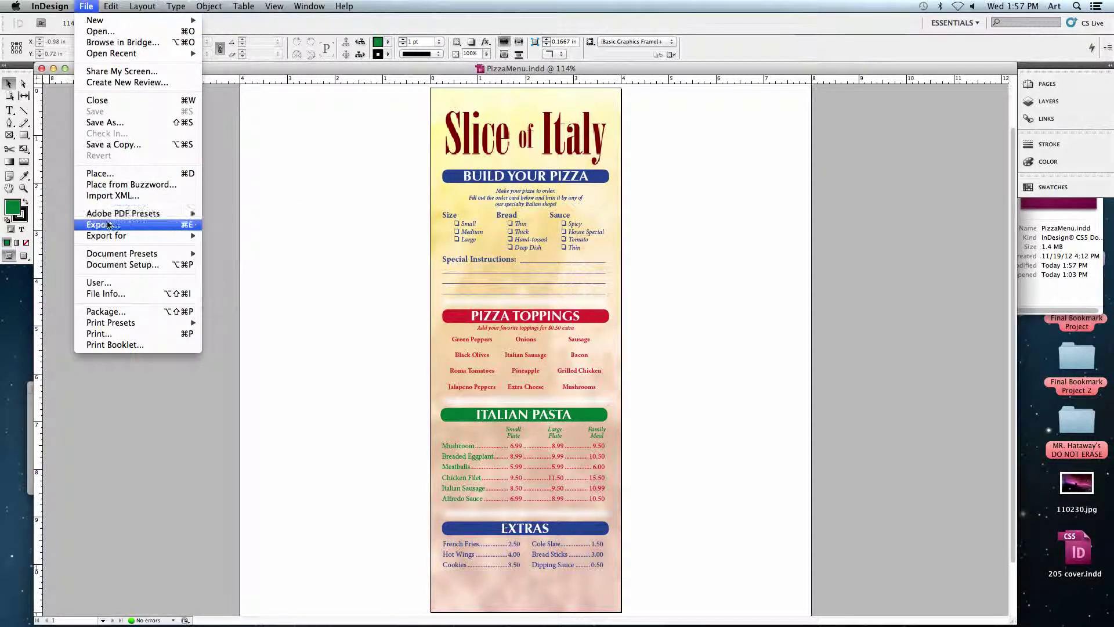
{"action": "mouse_move", "coordinate": [93, 218]}
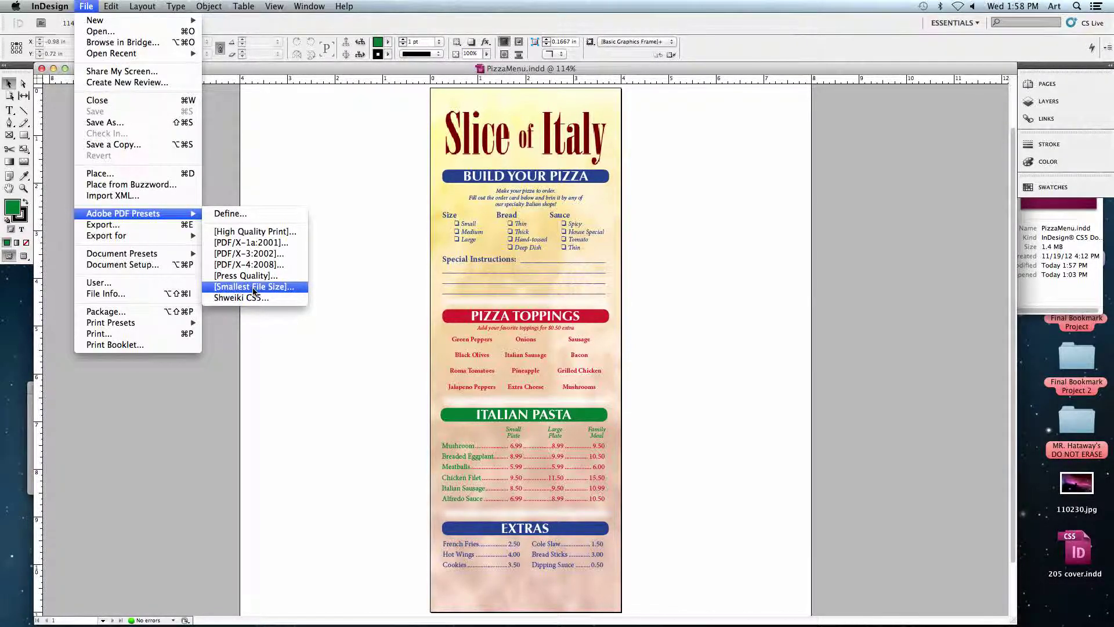
{"action": "left_click", "coordinate": [224, 232]}
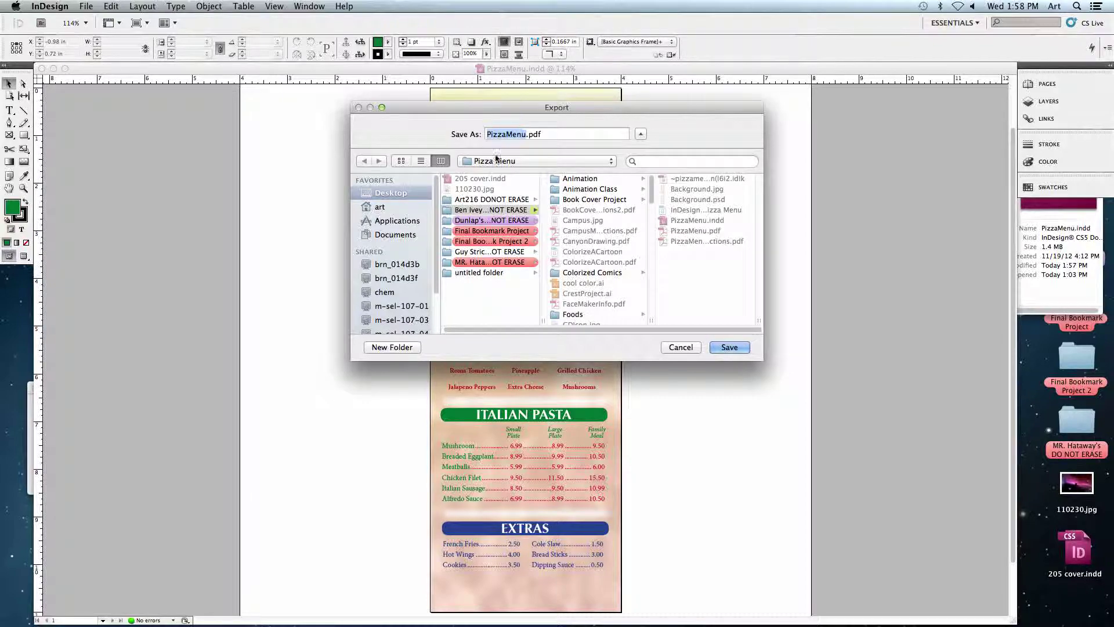
Save PizzaMenu.pdf to the Desktop and export it with the High Quality Print settings.
{"action": "left_click", "coordinate": [390, 193]}
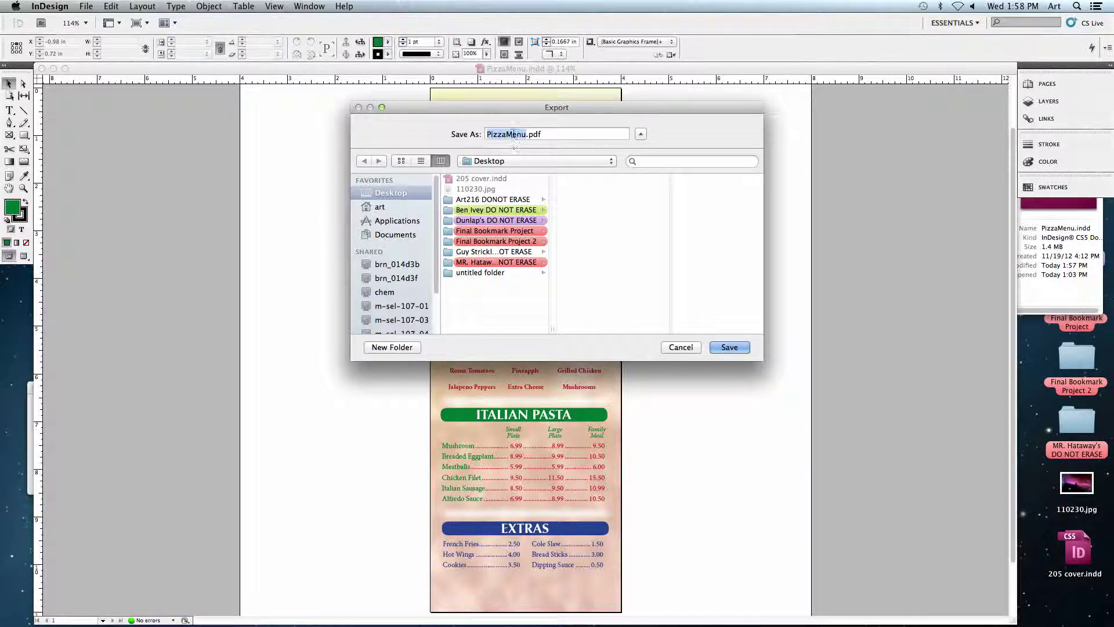
{"action": "left_click", "coordinate": [728, 347]}
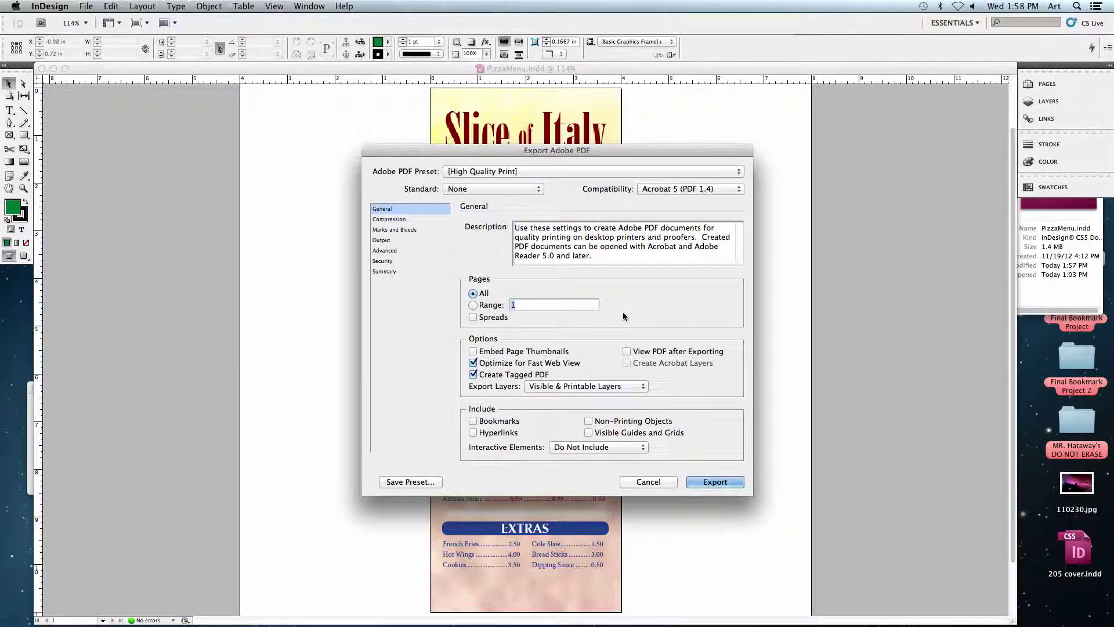
{"action": "left_click", "coordinate": [714, 482]}
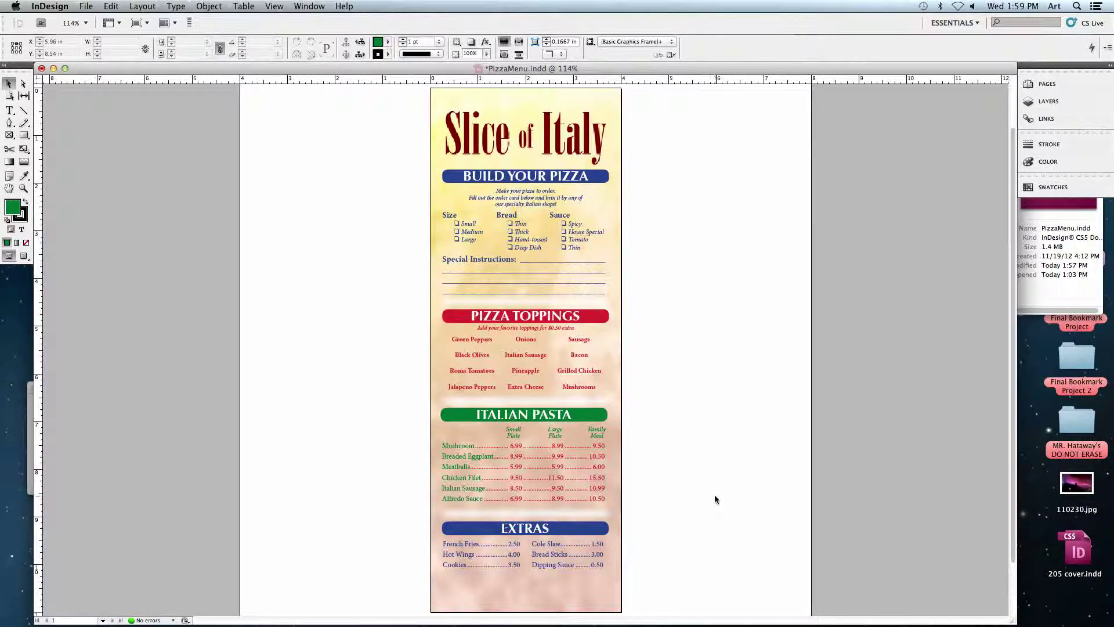
Save and close PizzaMenu.indd, then open the exported PizzaMenu.pdf from the desktop in Adobe Reader.
{"action": "key", "text": "super+w"}
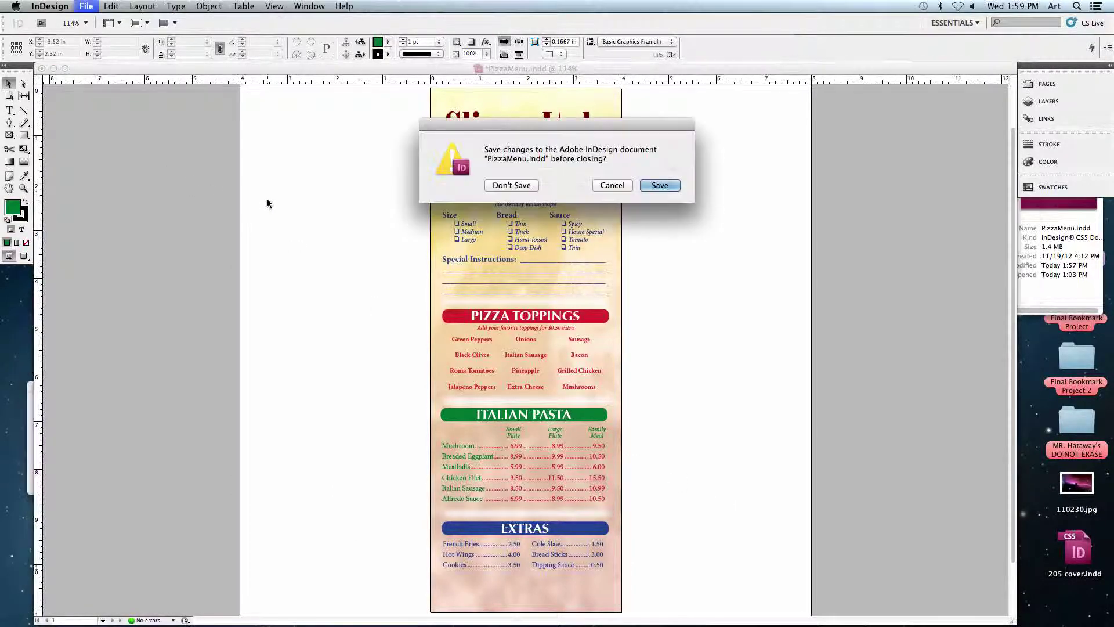
{"action": "left_click", "coordinate": [660, 185]}
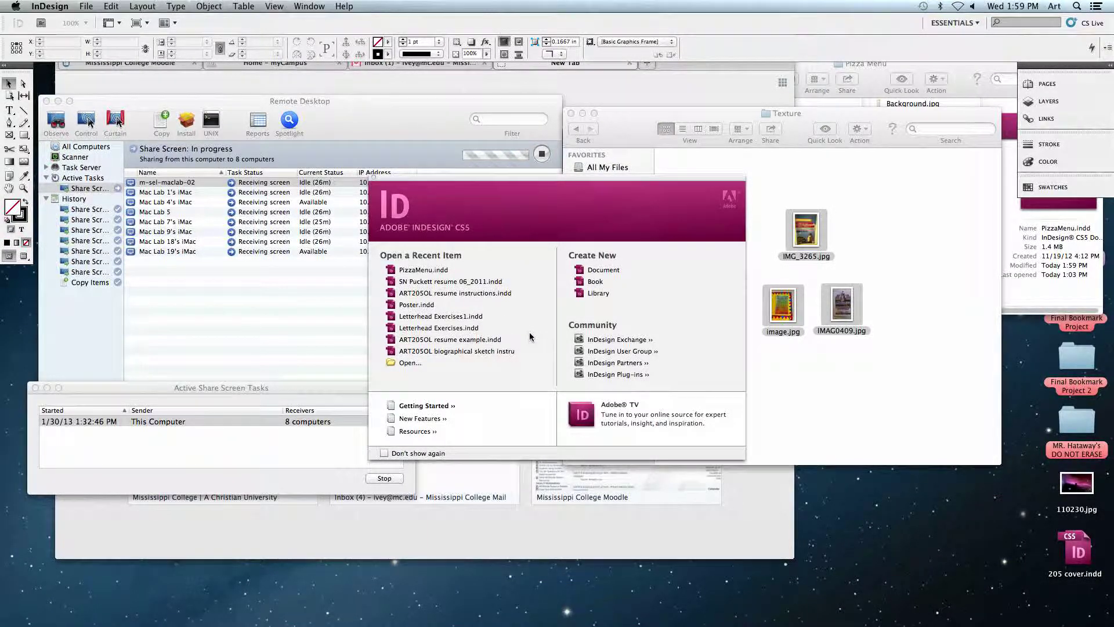
{"action": "key", "text": "F11"}
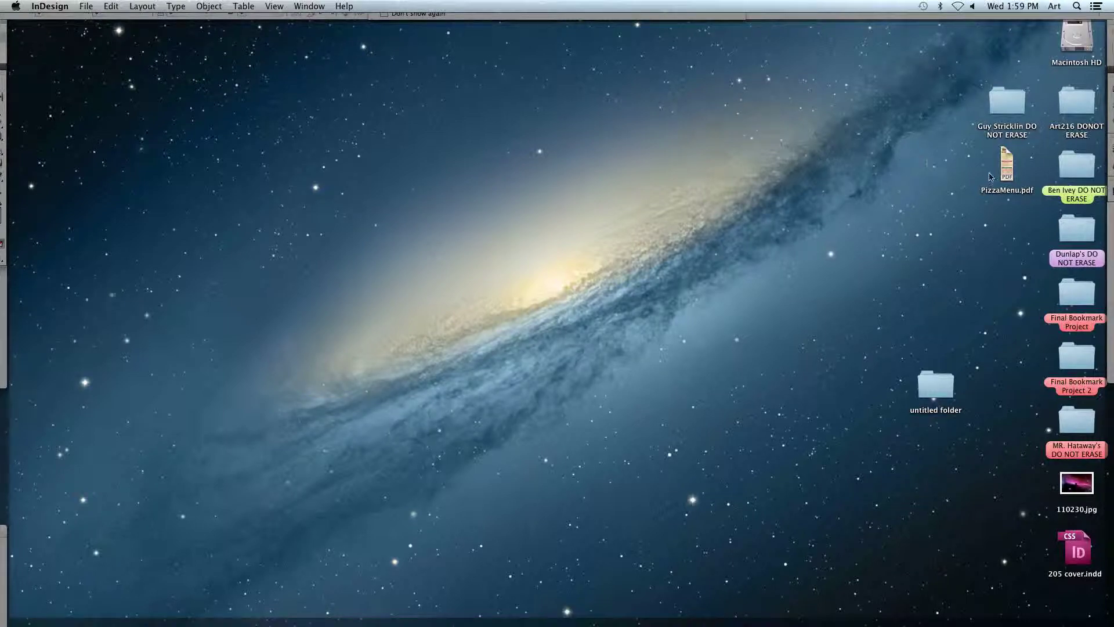
{"action": "left_click", "coordinate": [1007, 167]}
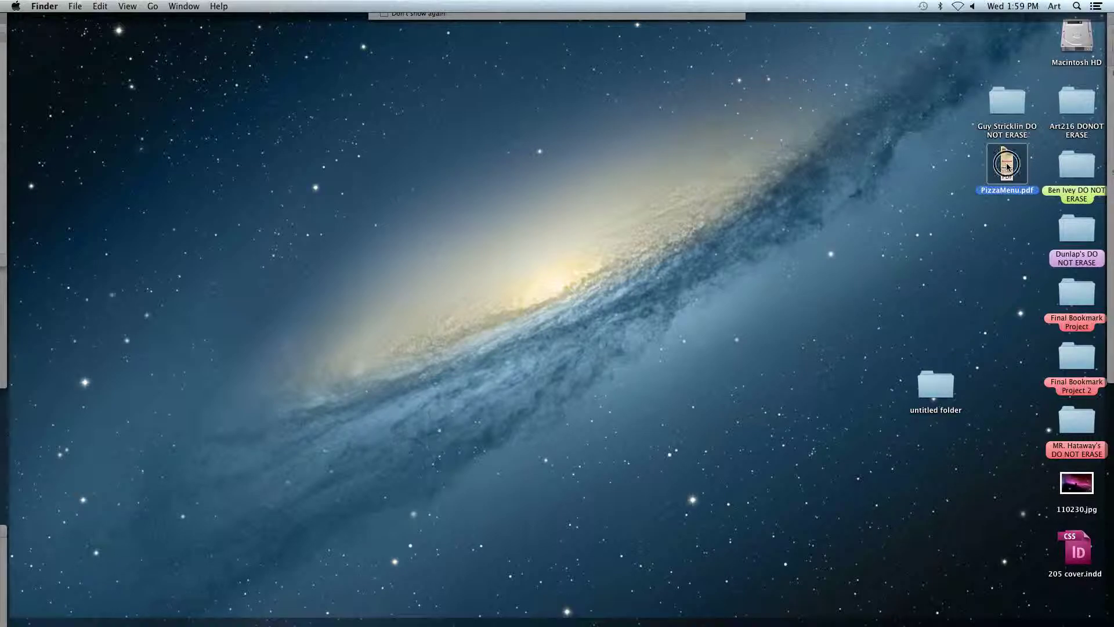
{"action": "key", "text": "F11"}
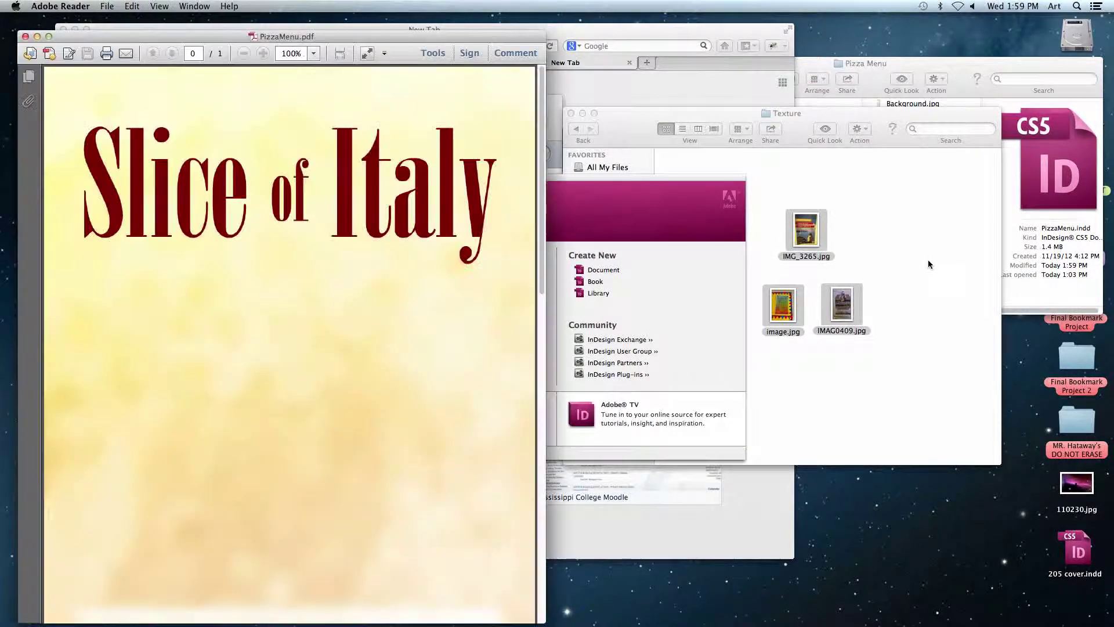
Fit the PDF page in Reader, check the Extras price text, and bring the Pizza Menu folder forward.
{"action": "key", "text": "super+0"}
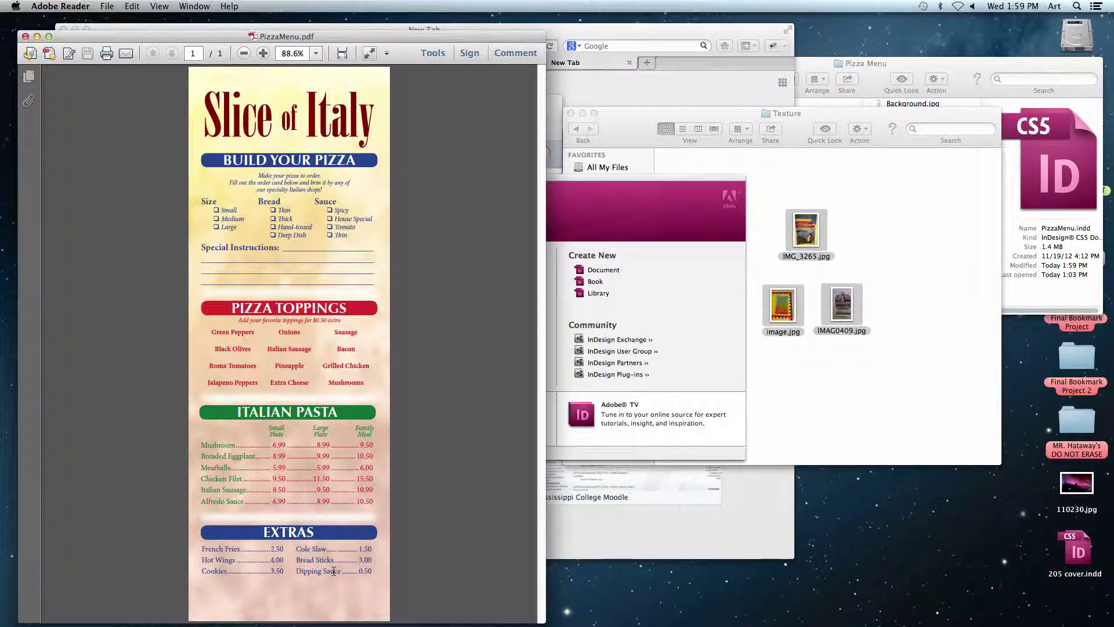
{"action": "left_click_drag", "start_coordinate": [298, 549], "coordinate": [366, 572]}
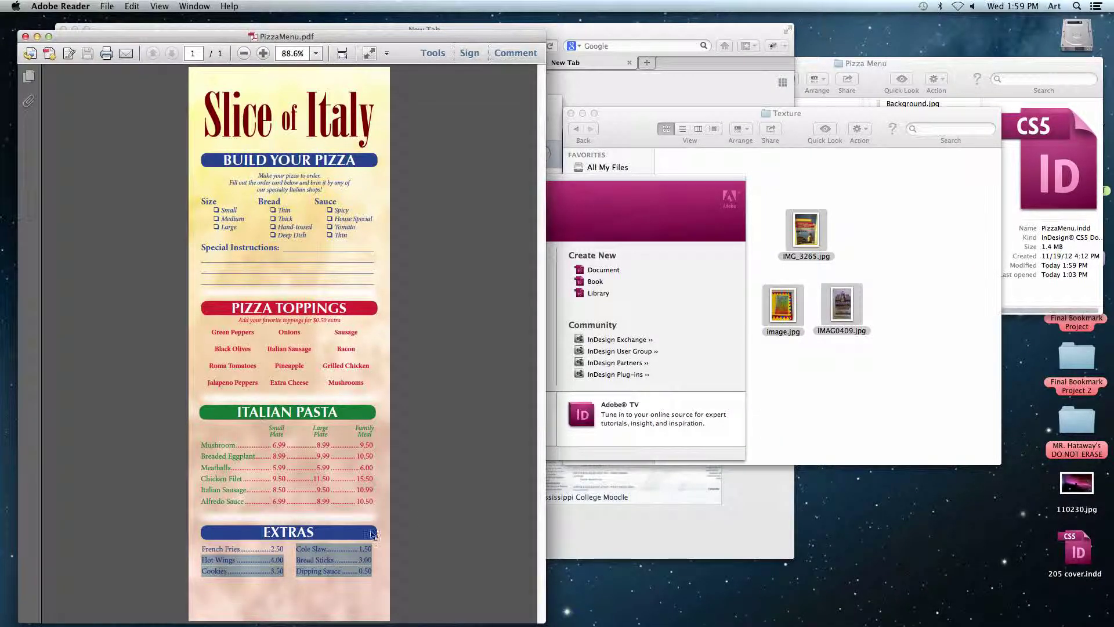
{"action": "left_click", "coordinate": [952, 62]}
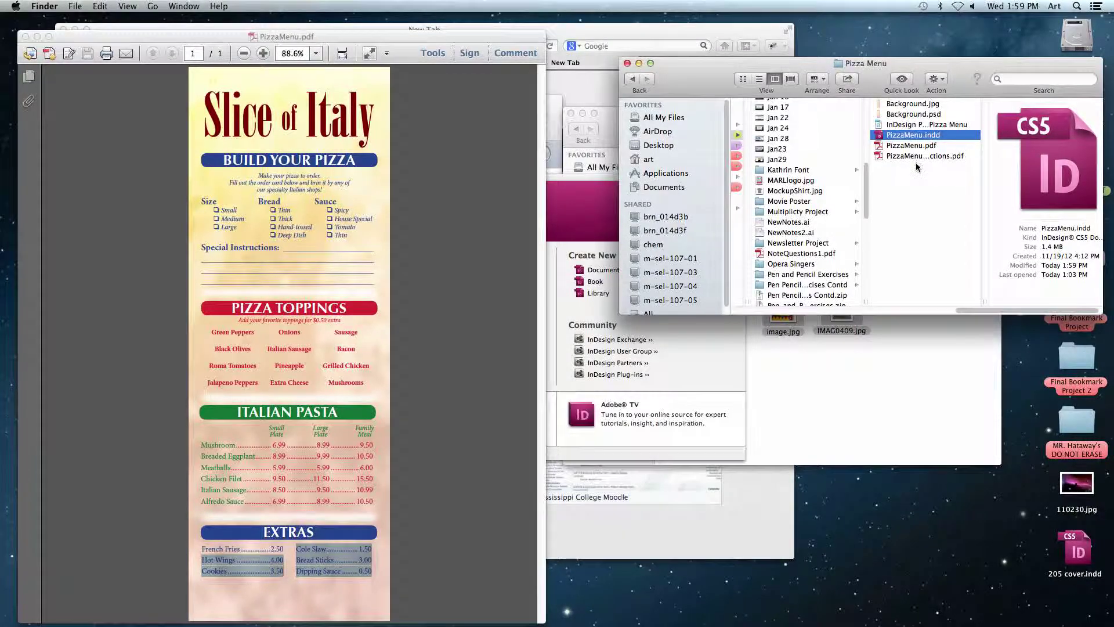
Open PizzaMenu.pdf from the Pizza Menu folder in Adobe Reader and scroll through it.
{"action": "left_click", "coordinate": [917, 167]}
{"action": "left_click", "coordinate": [917, 155]}
{"action": "key", "text": "Up"}
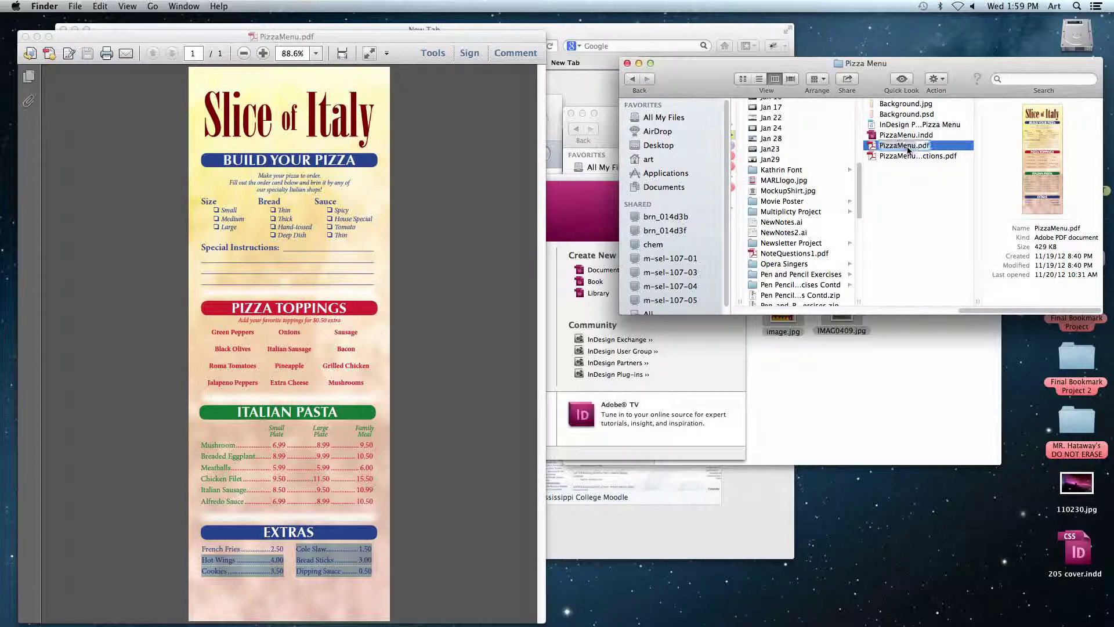
{"action": "double_click", "coordinate": [907, 149]}
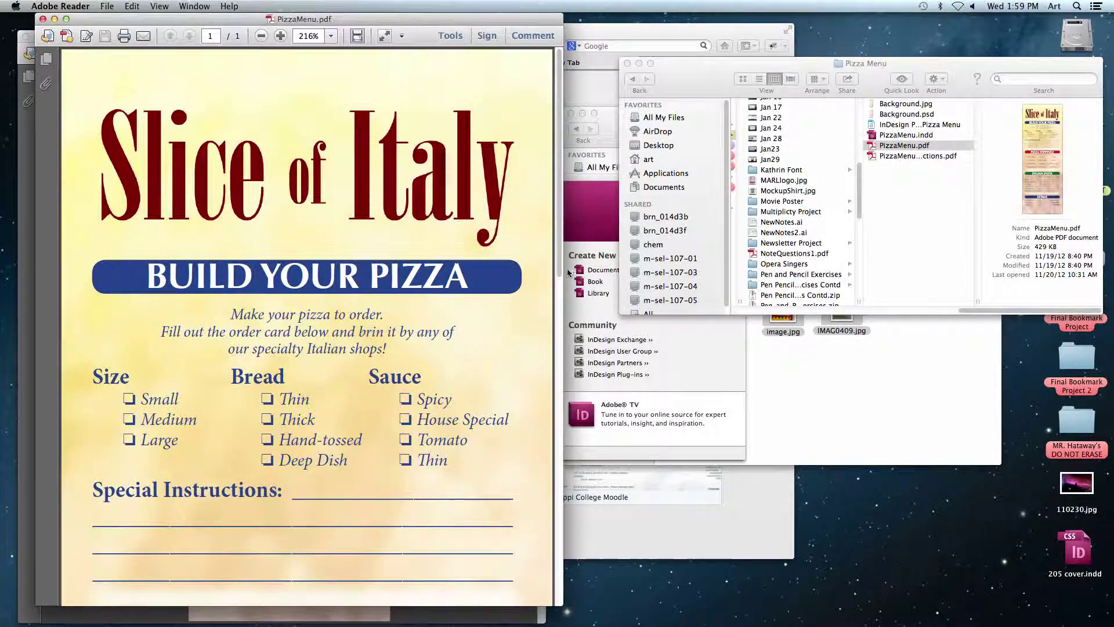
{"action": "scroll", "coordinate": [538, 256], "scroll_direction": "down", "scroll_amount": 15}
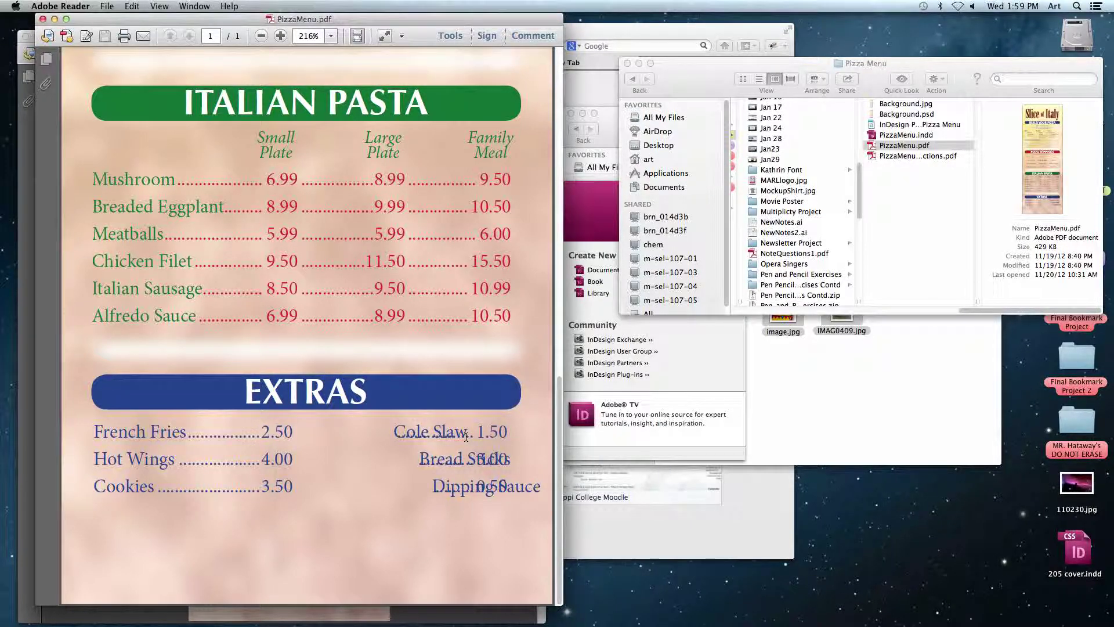
Close both PDF windows and switch to QuickTime Player.
{"action": "key", "text": "super+w"}
{"action": "left_click", "coordinate": [364, 523]}
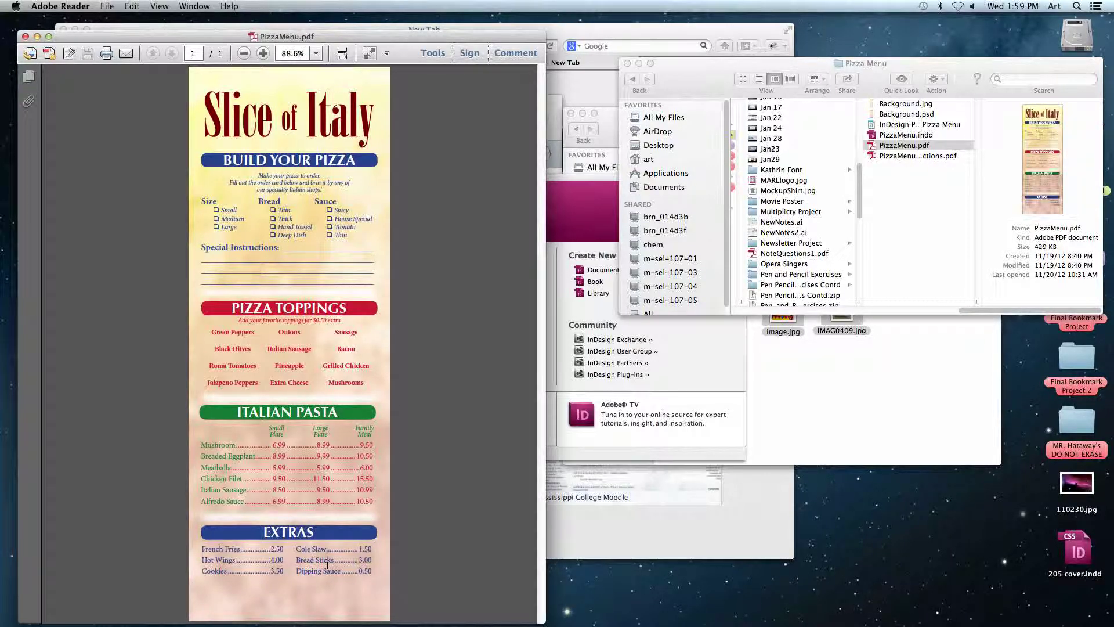
{"action": "key", "text": "super+w"}
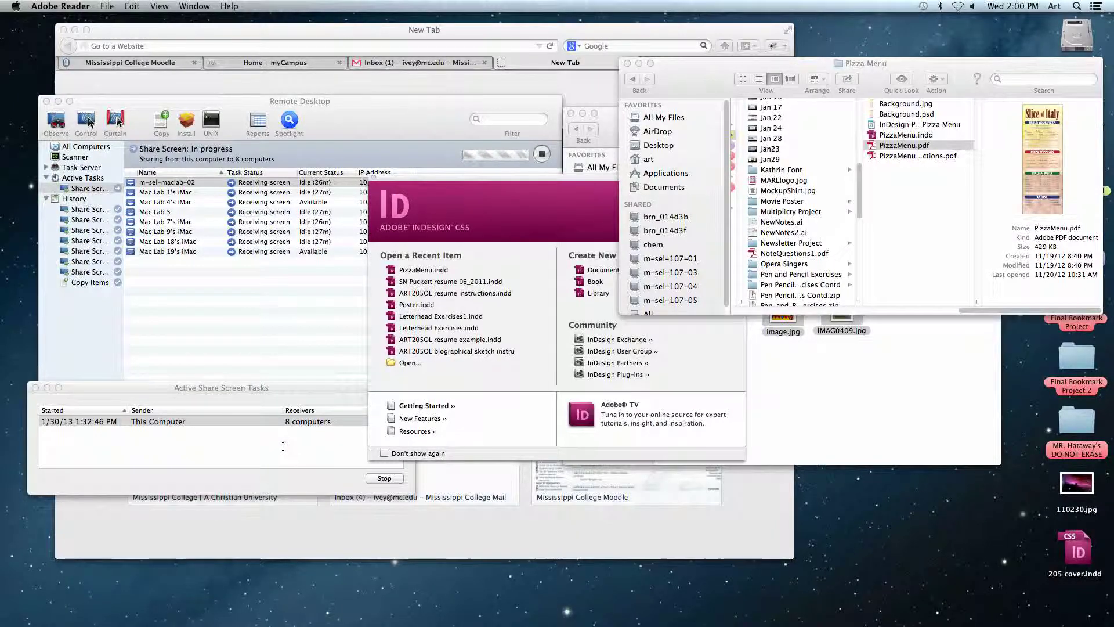
{"action": "mouse_move", "coordinate": [610, 615]}
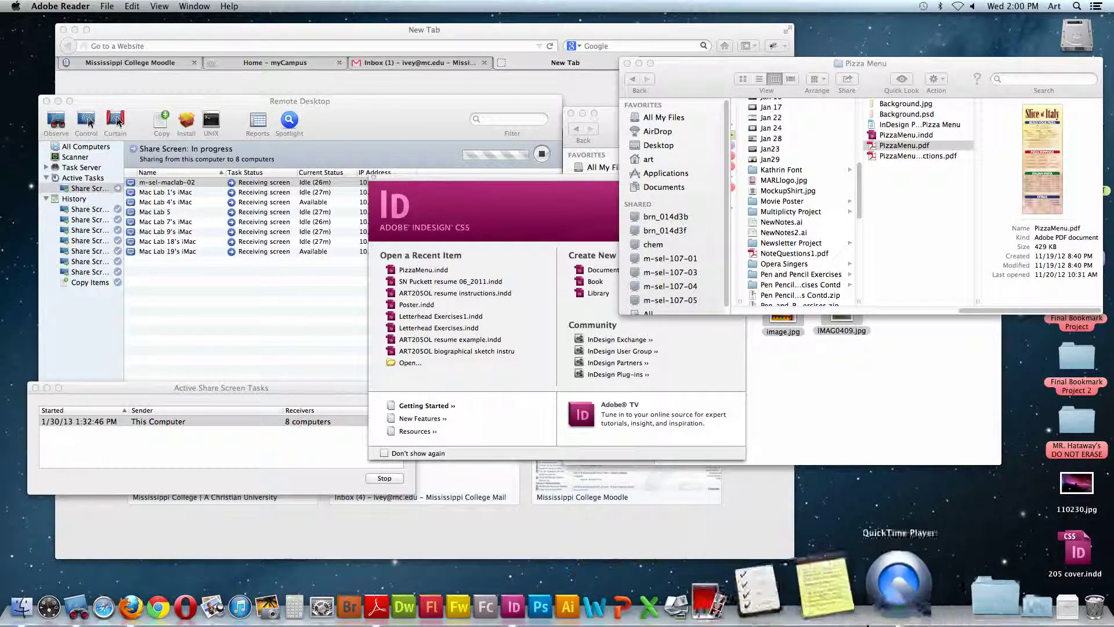
{"action": "left_click", "coordinate": [886, 611]}
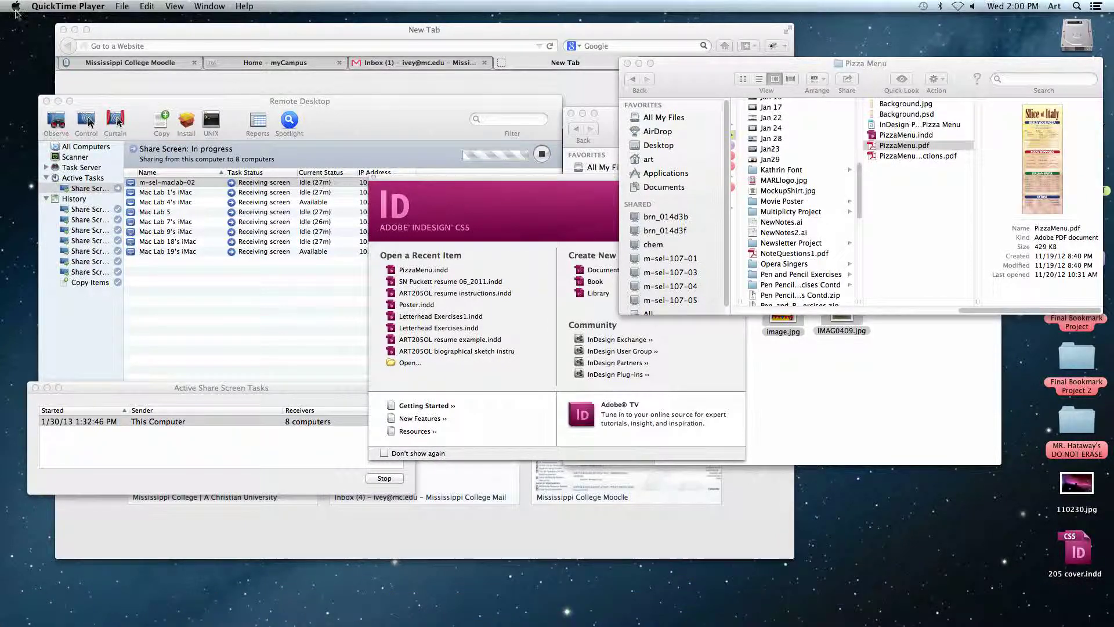